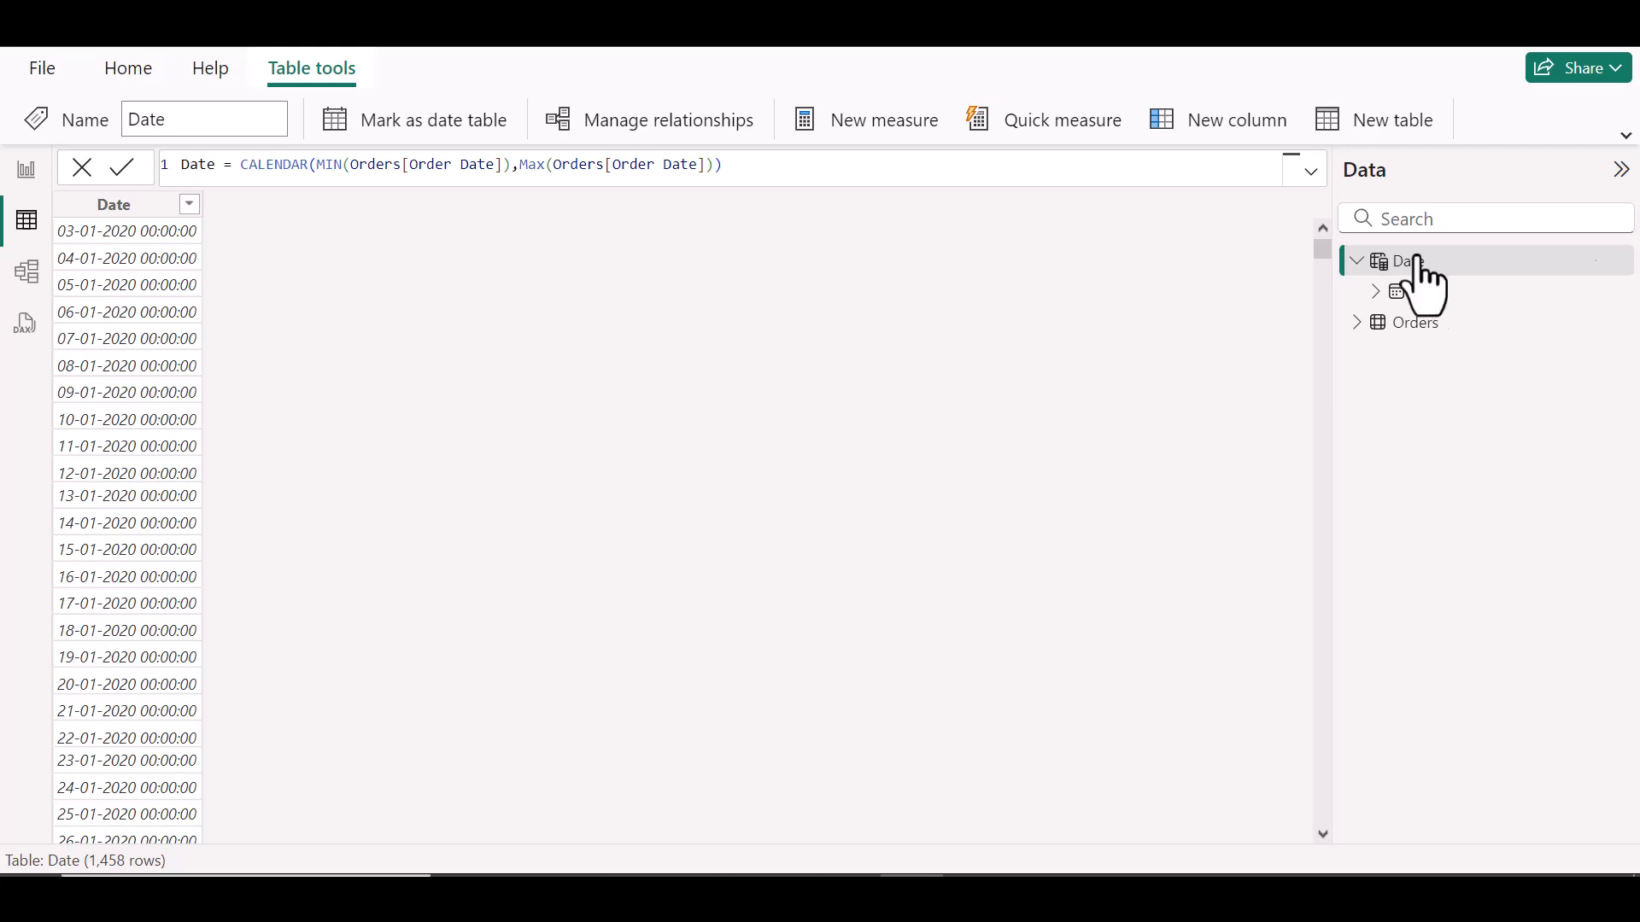
- Add a calculated column to the Date table with the formula Year = YEAR('Date'[Date])
click(1193, 126)
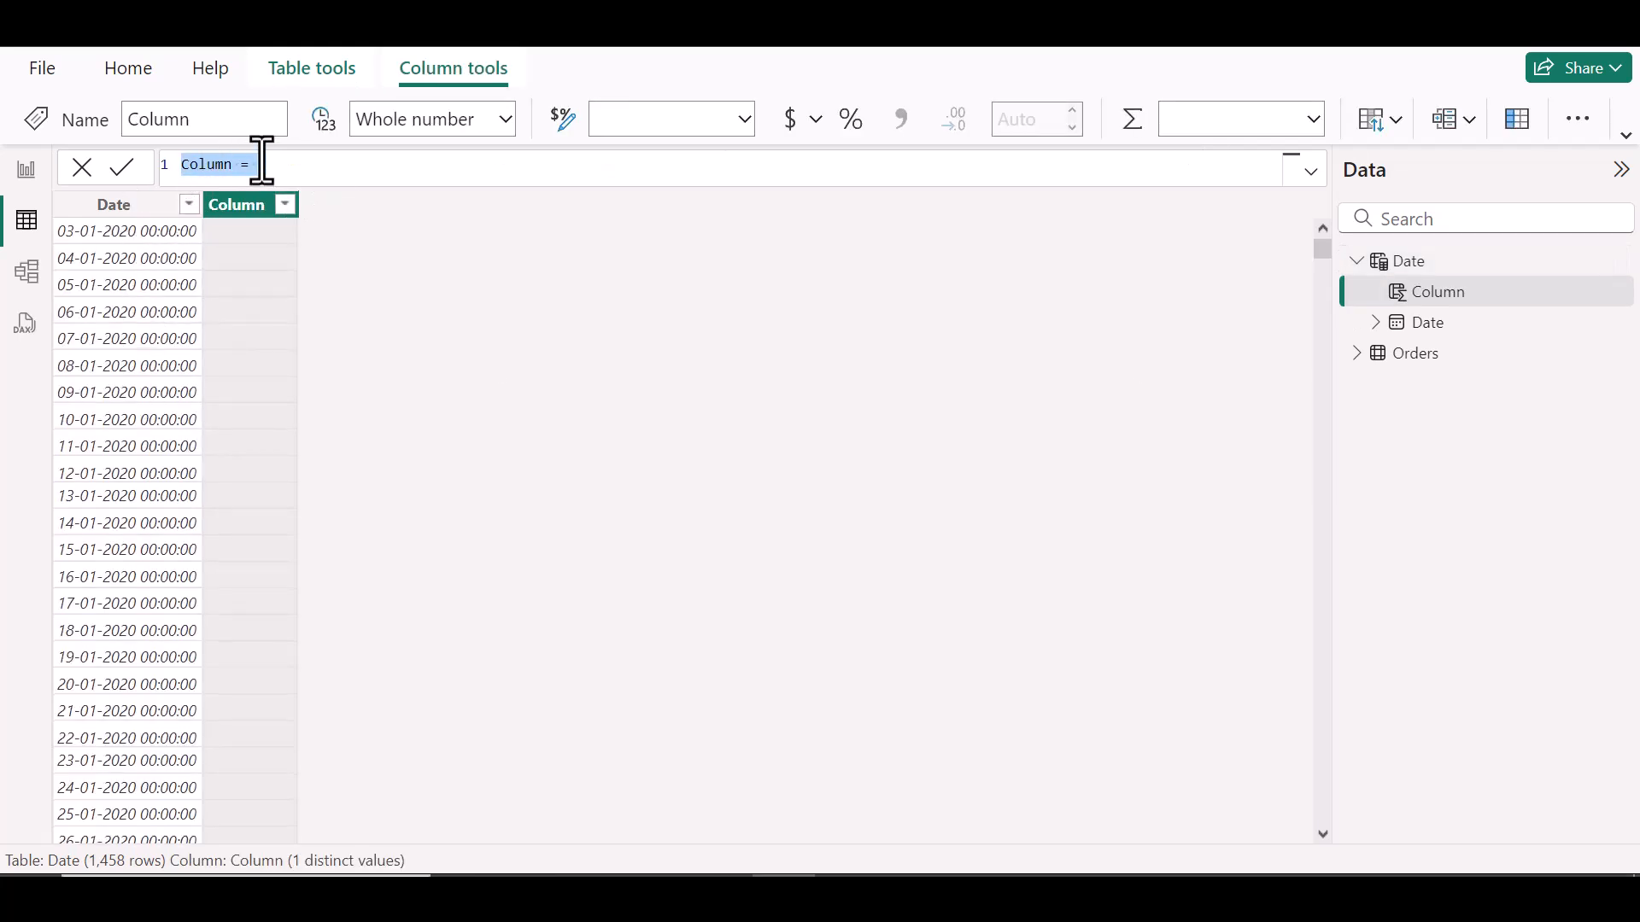
text(Year=)
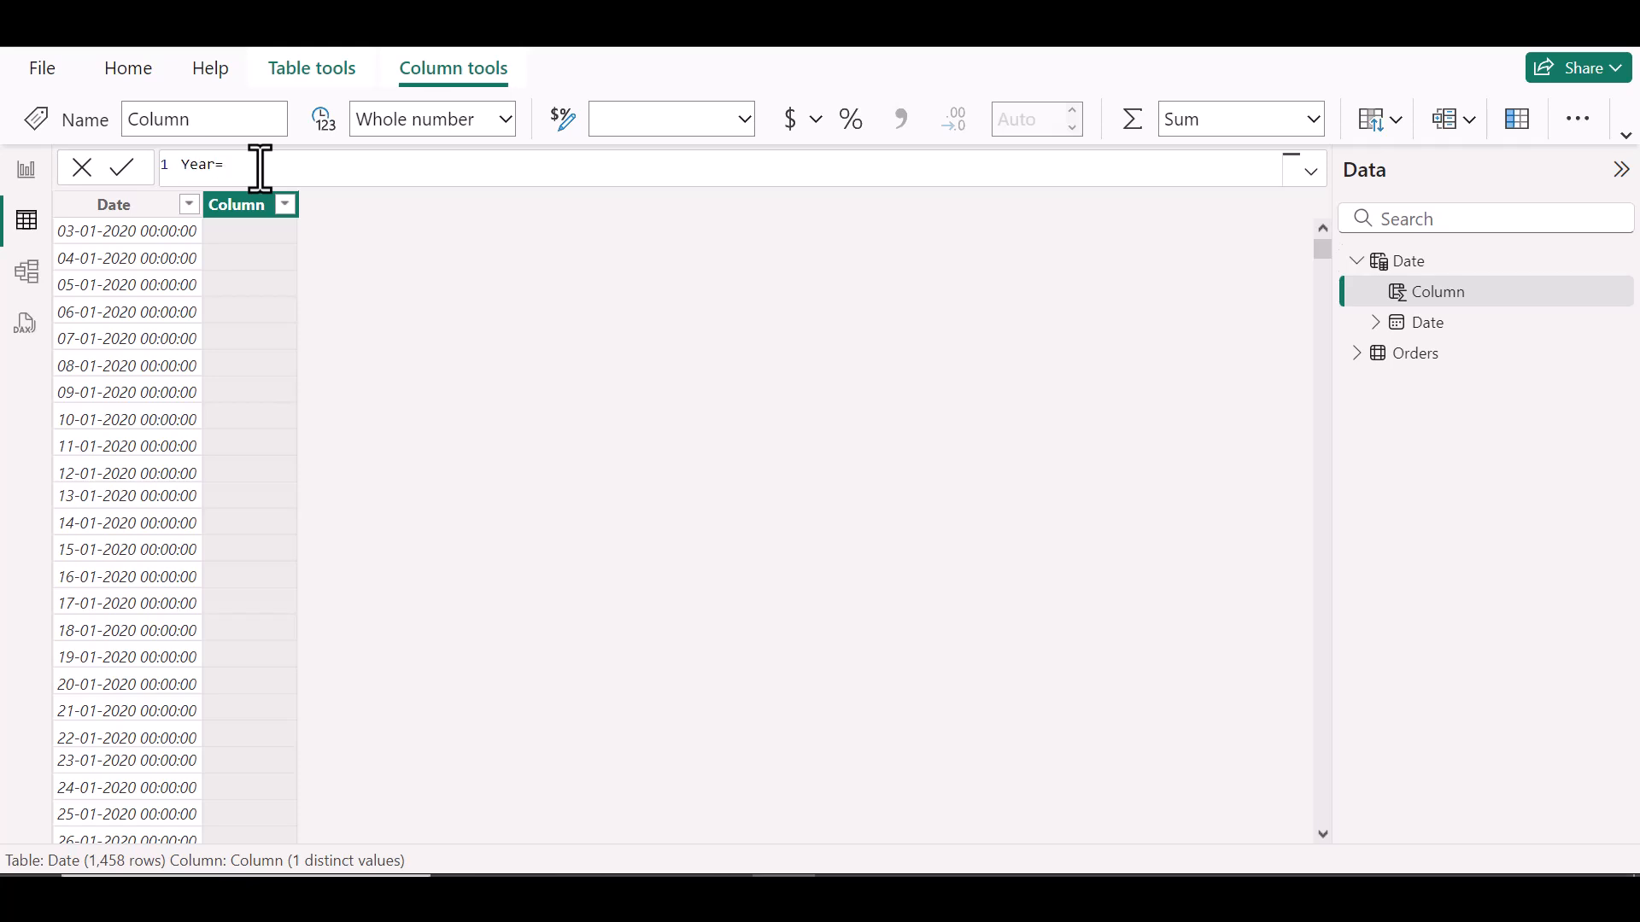
text(YEAR()
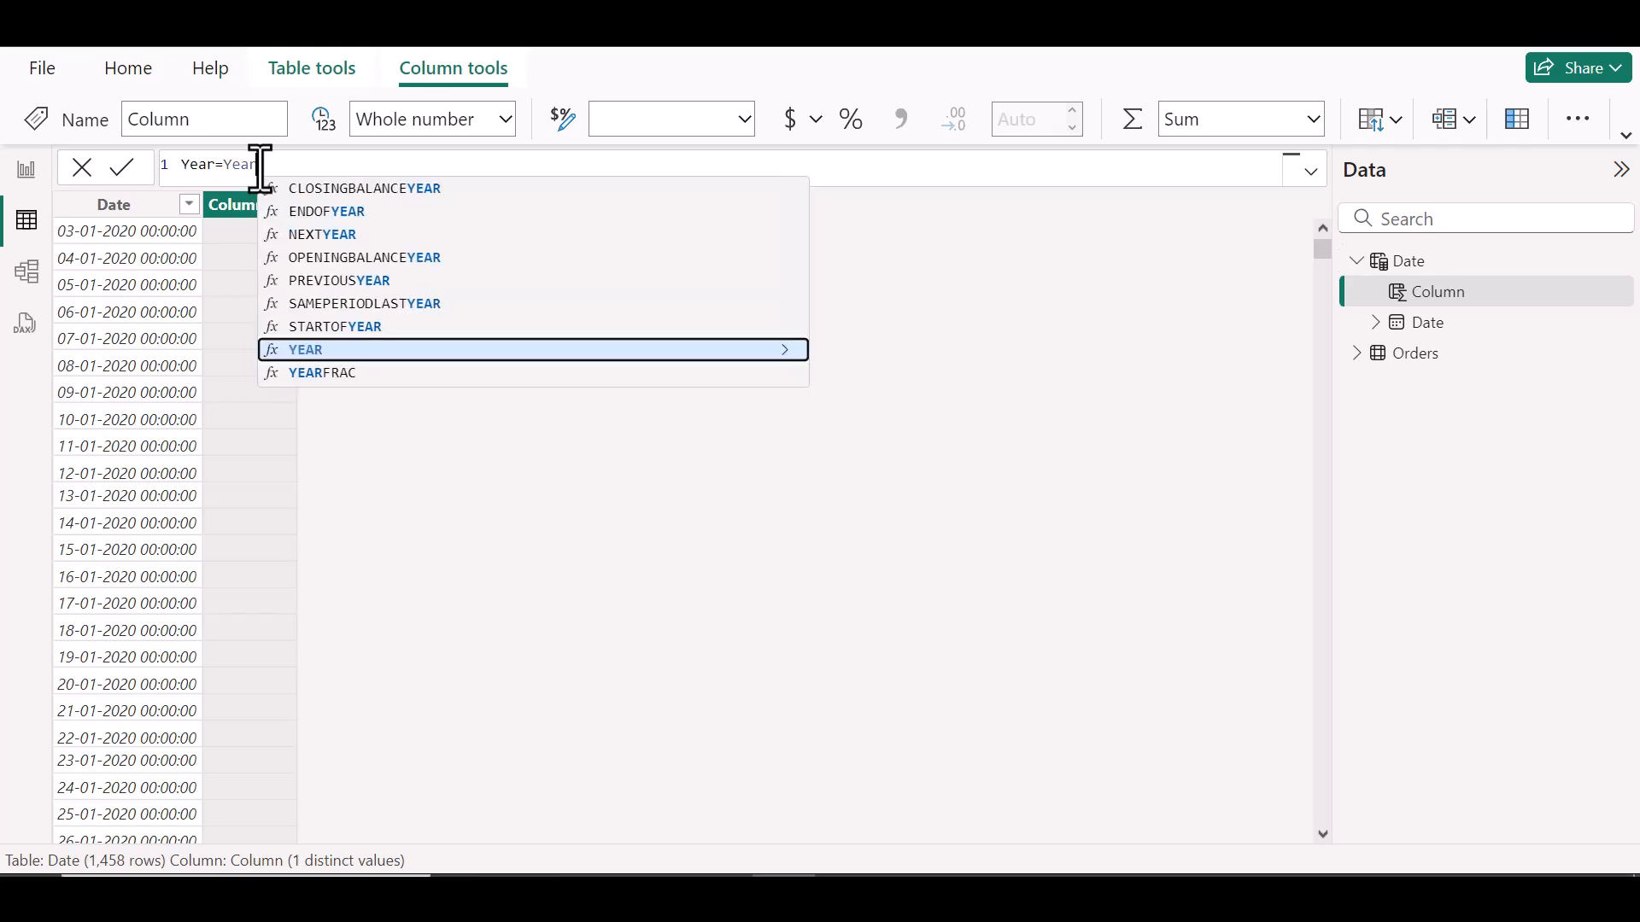
key(Tab)
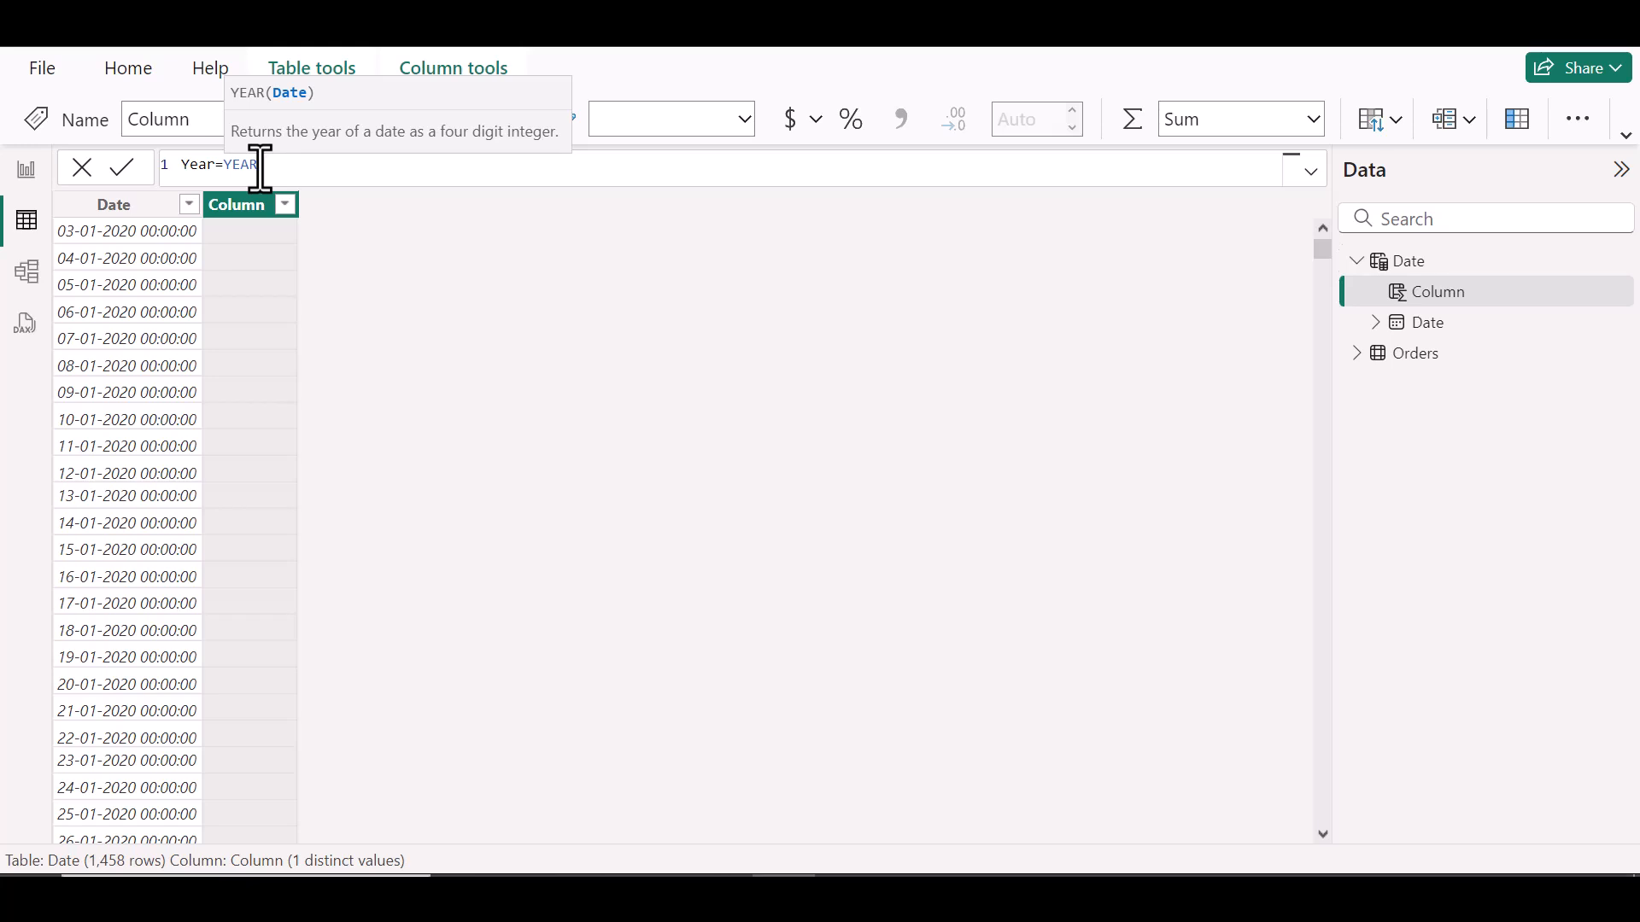
text(date)
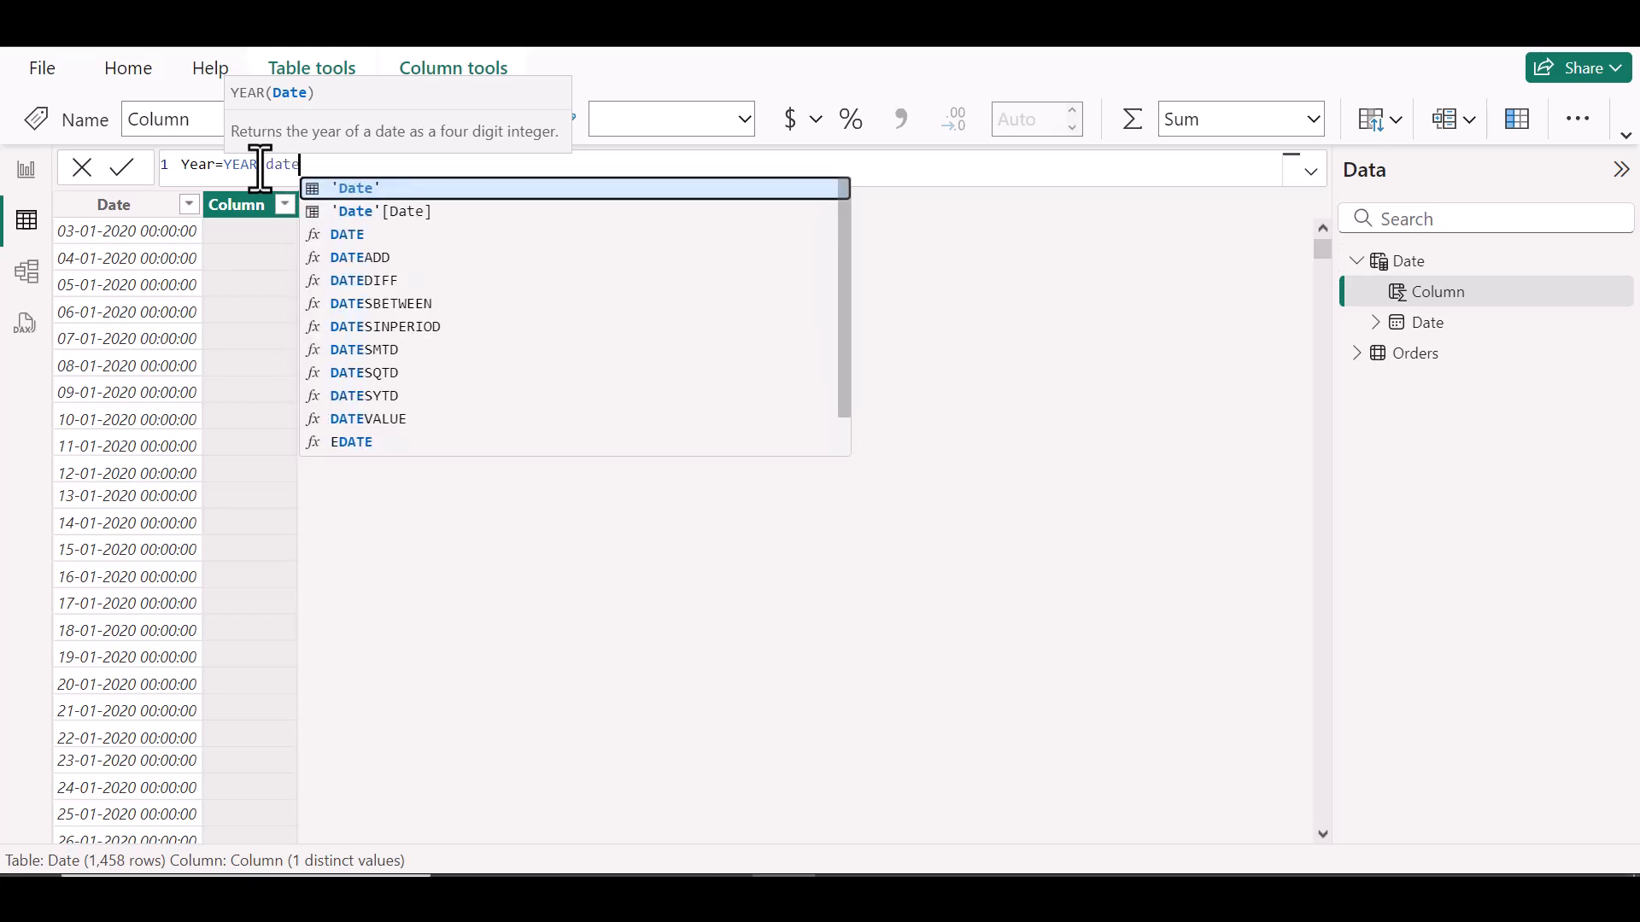
key(Down)
key(Tab)
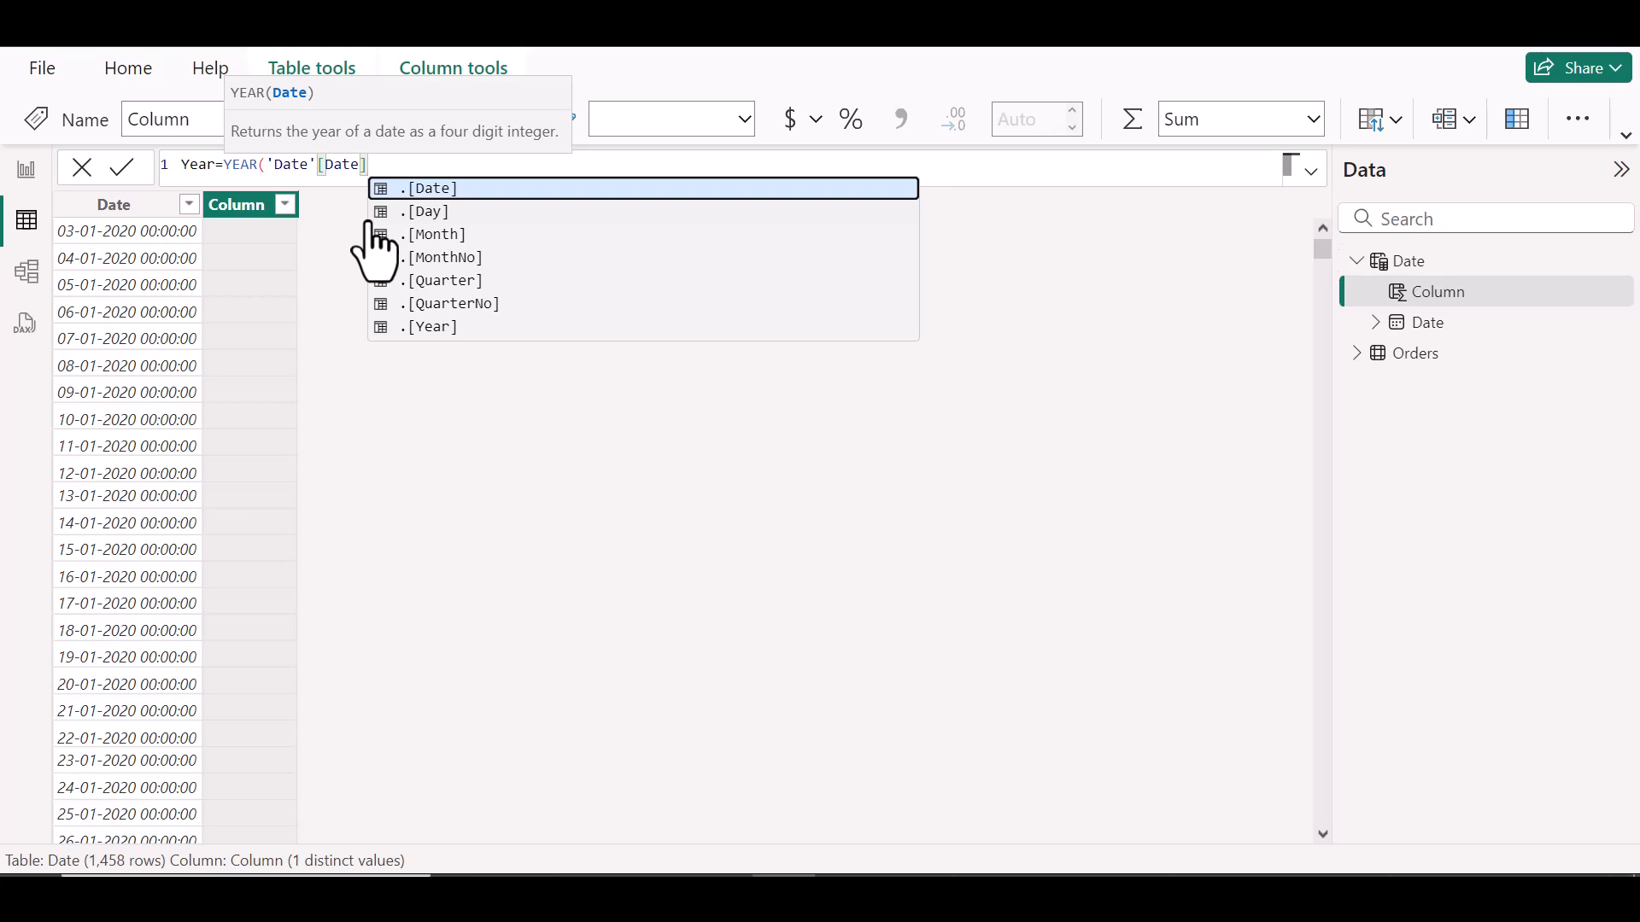
text())
key(Return)
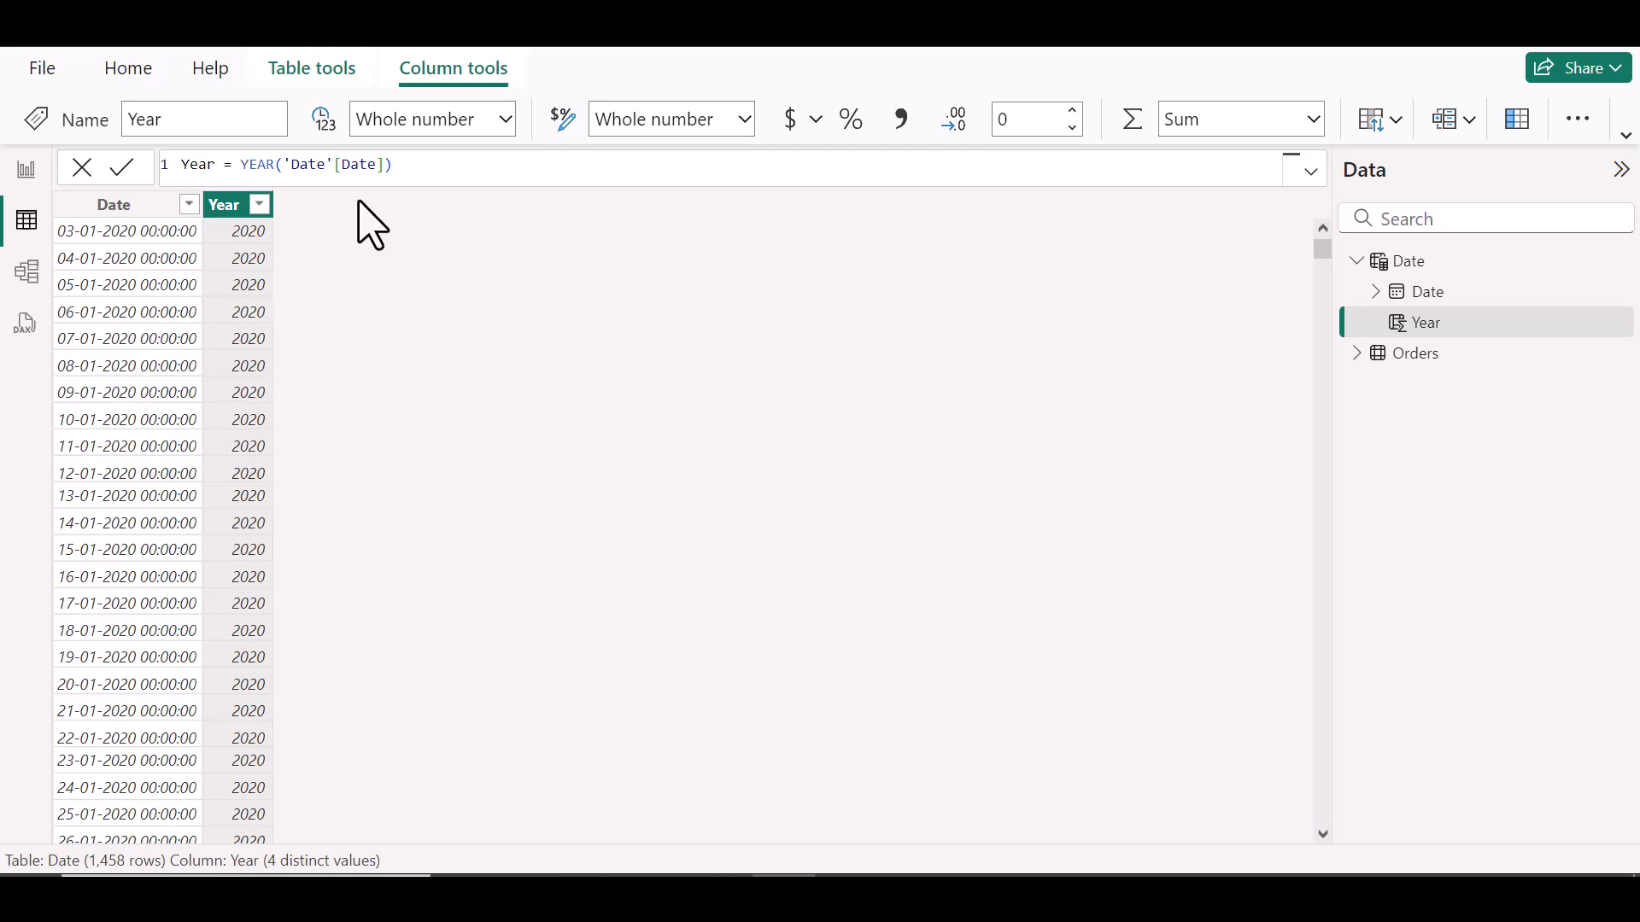
- Add a calculated column to the Date table with the formula month = MONTH('Date'[Date]) and check its values across the first months
click(1514, 130)
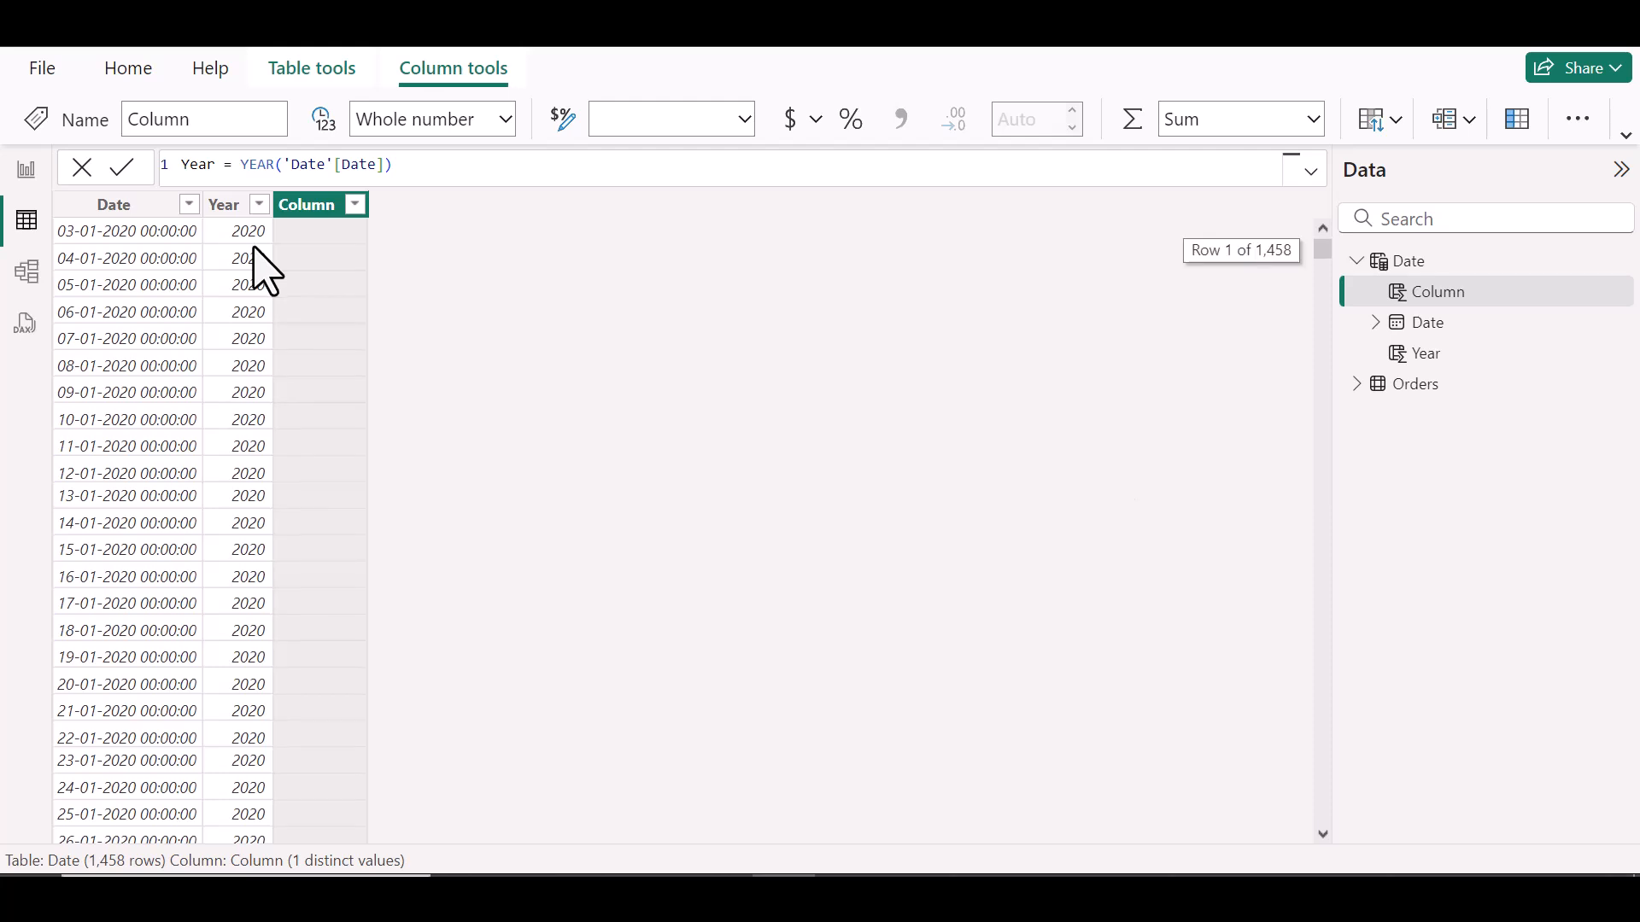
text(honth=month)
key(Tab)
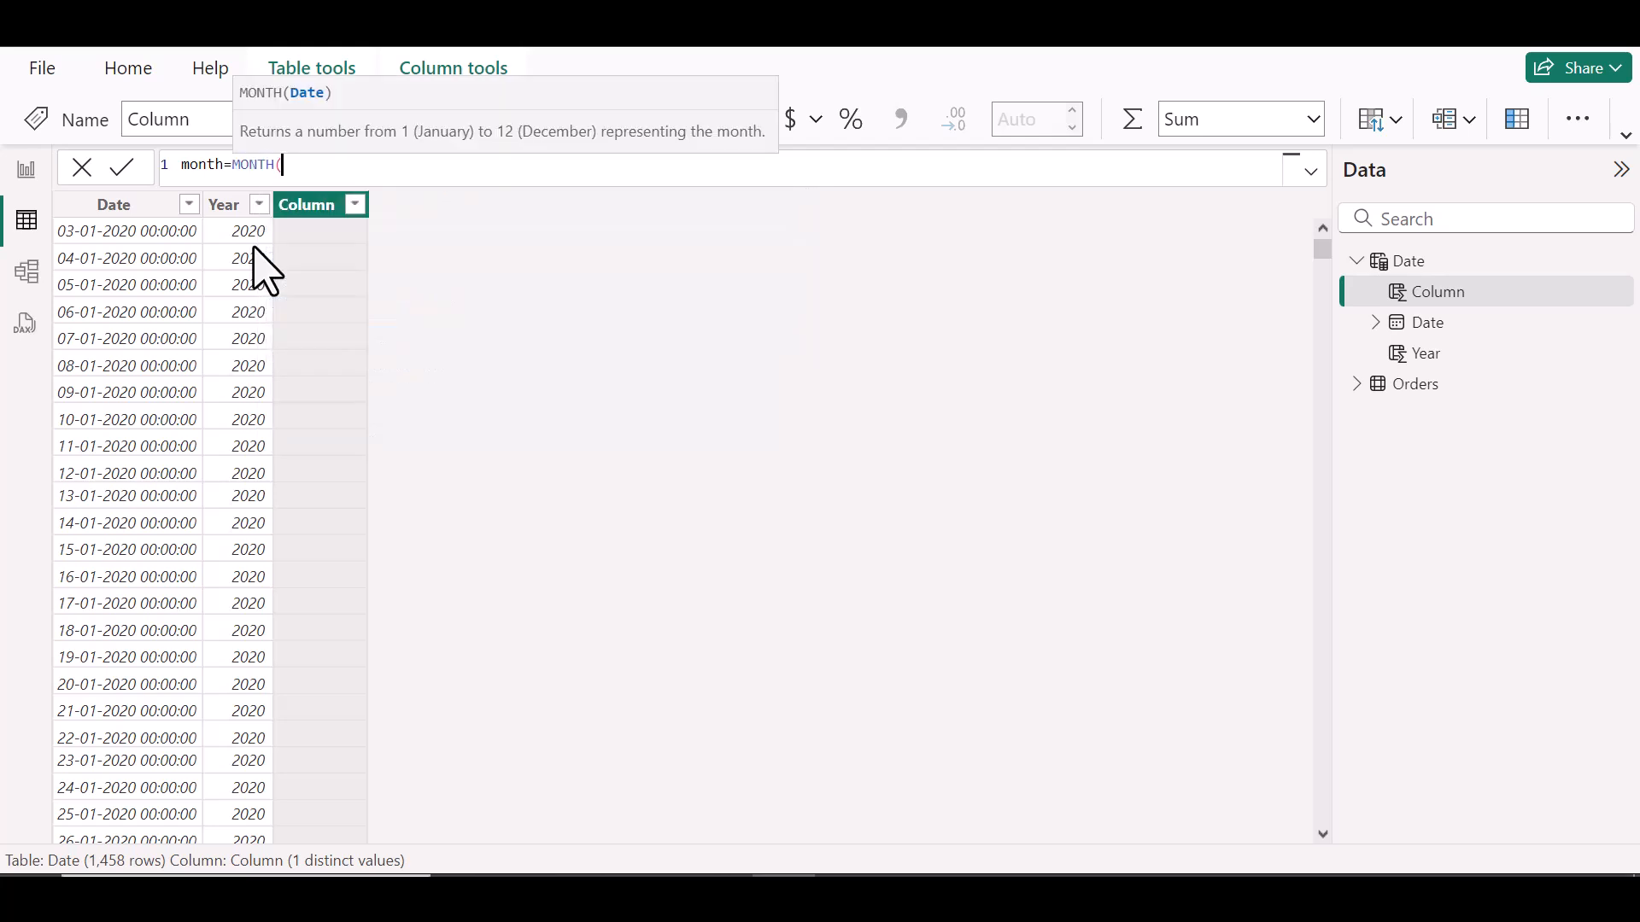
text(date)
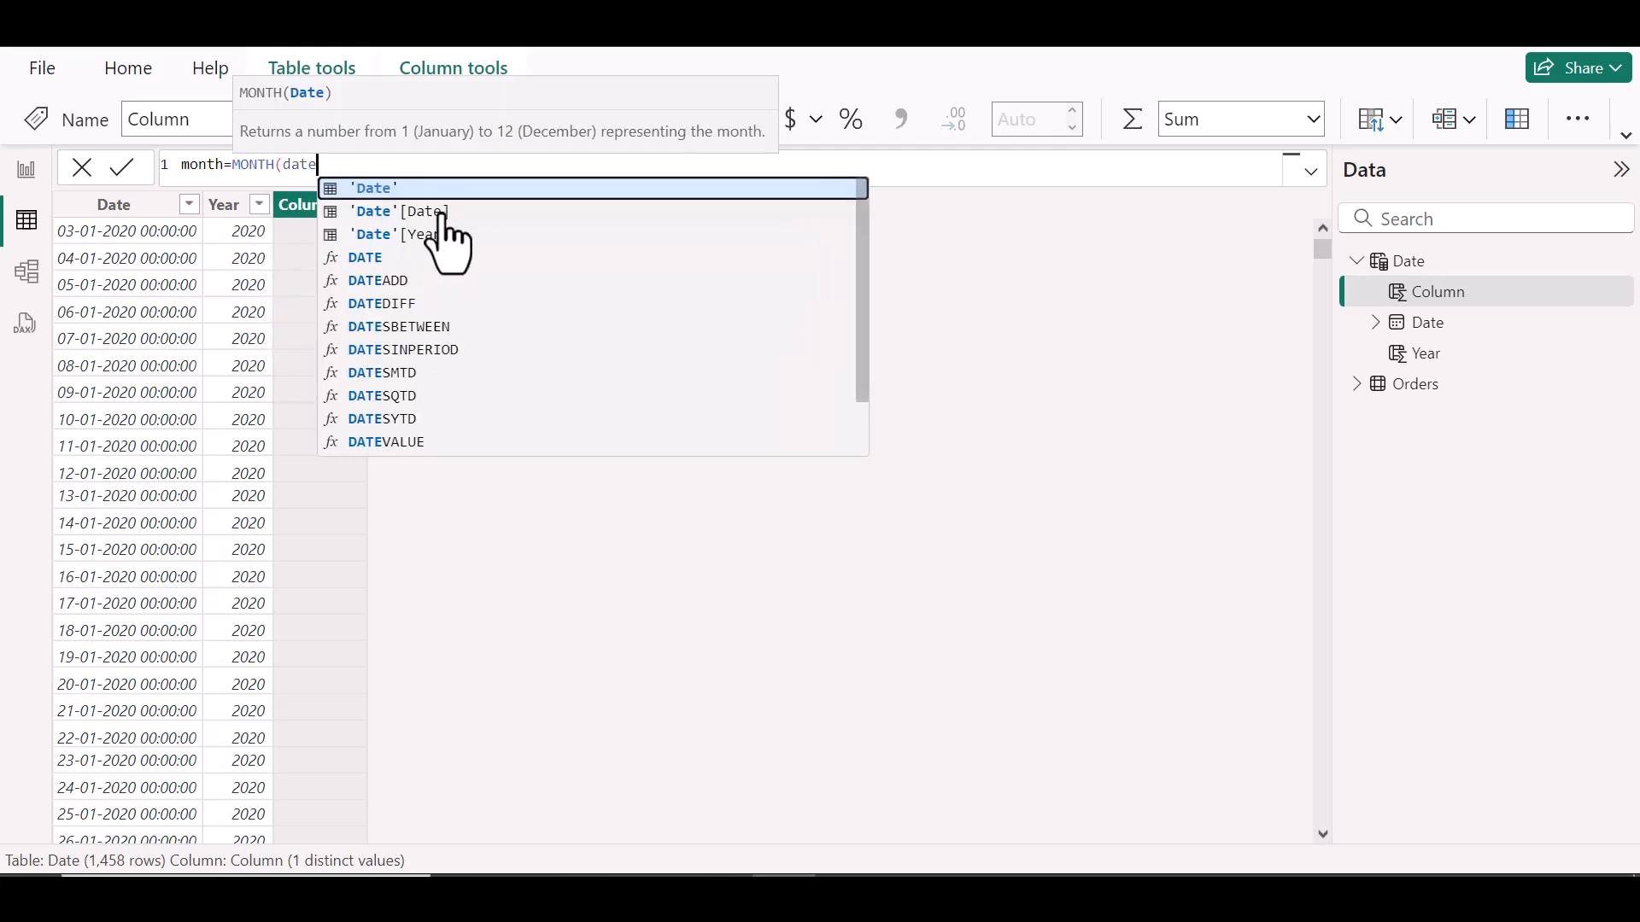
click(442, 213)
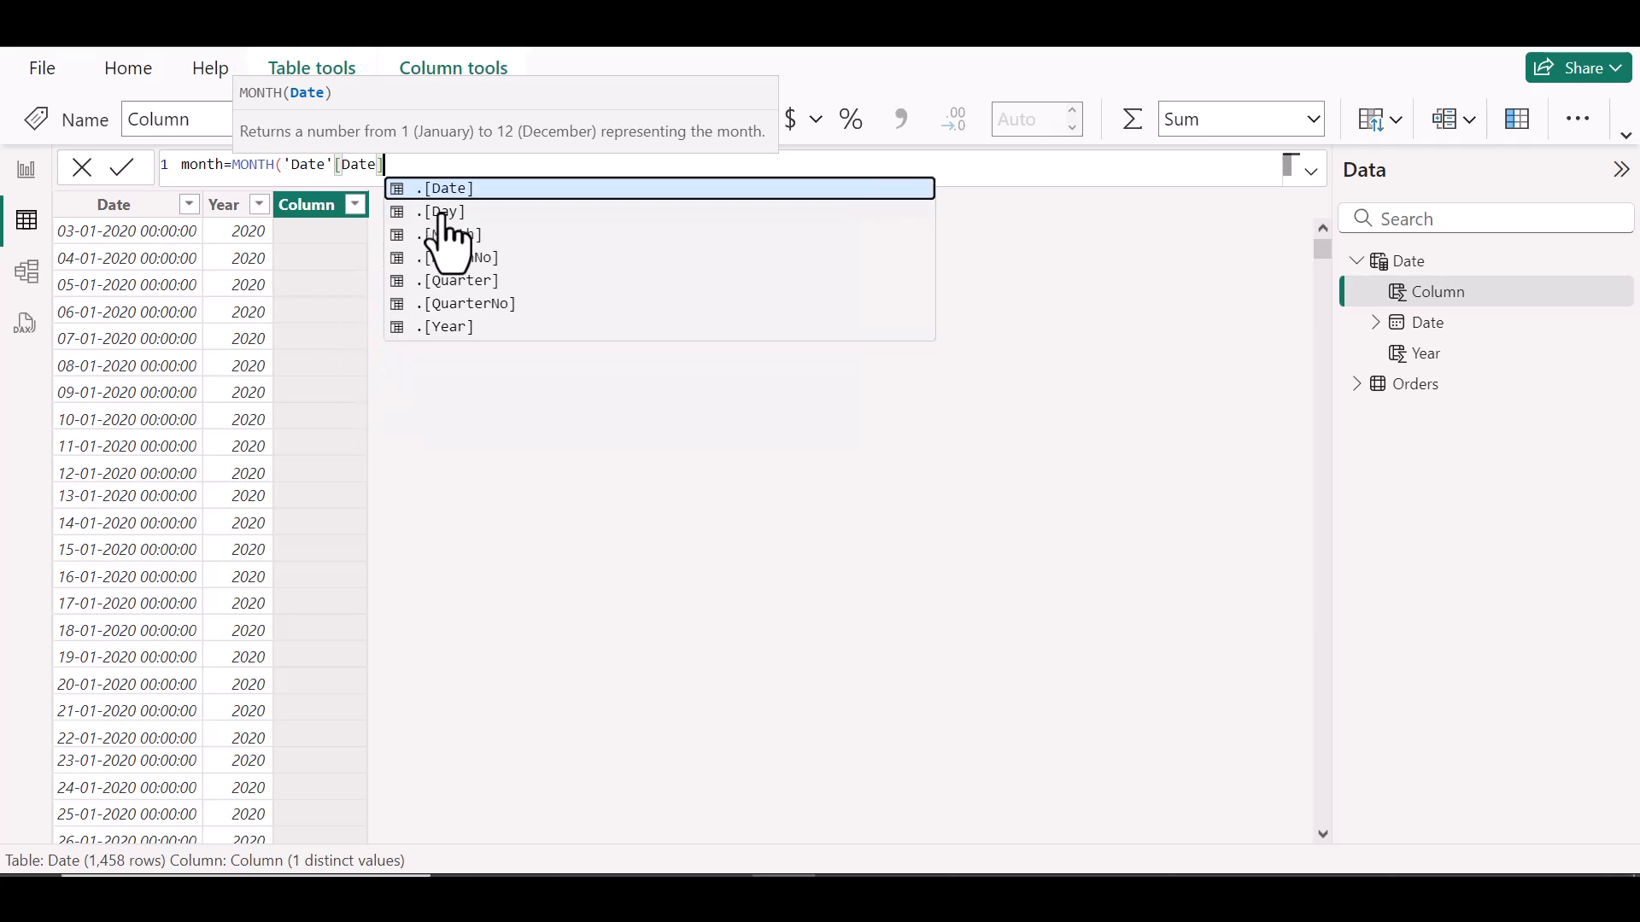
text())
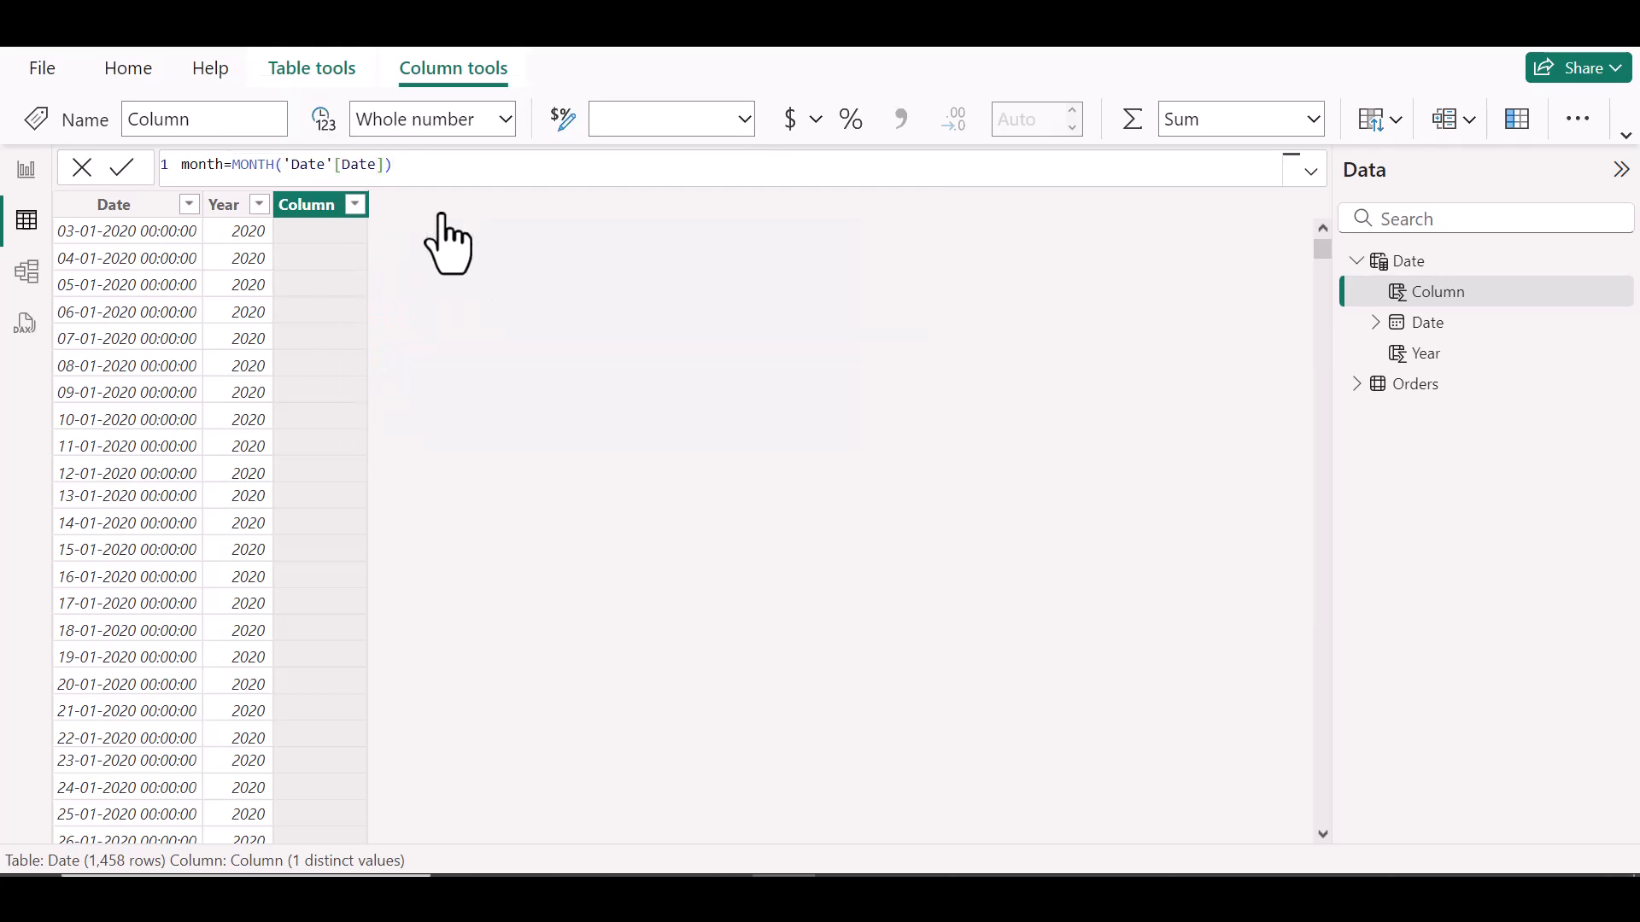
key(Return)
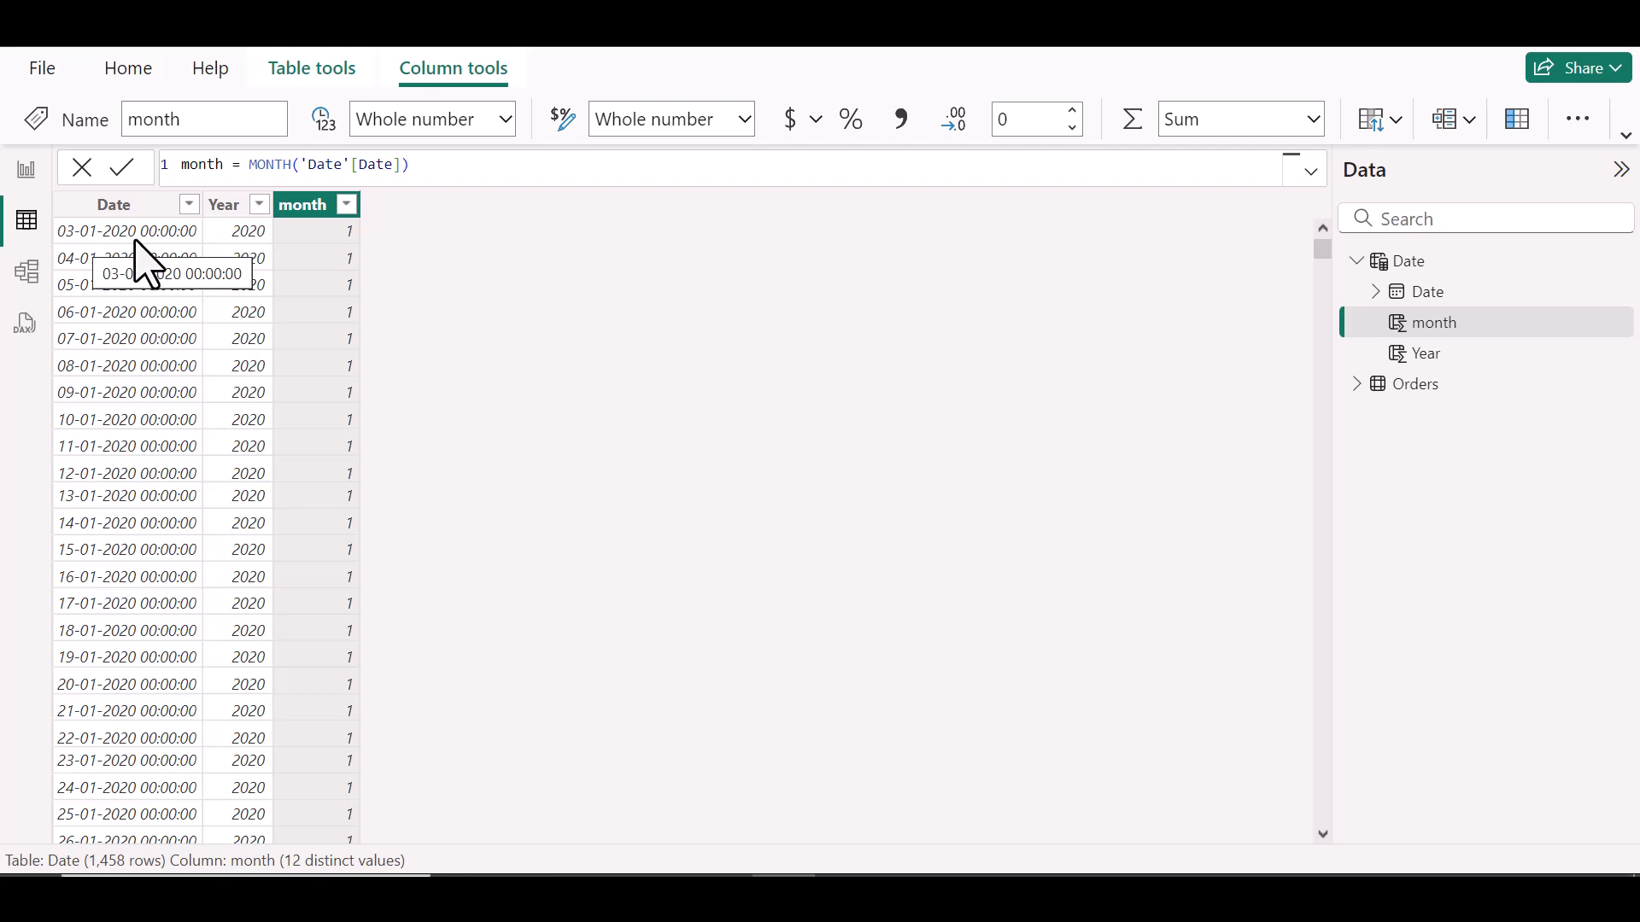
scroll(136, 376, down, 15)
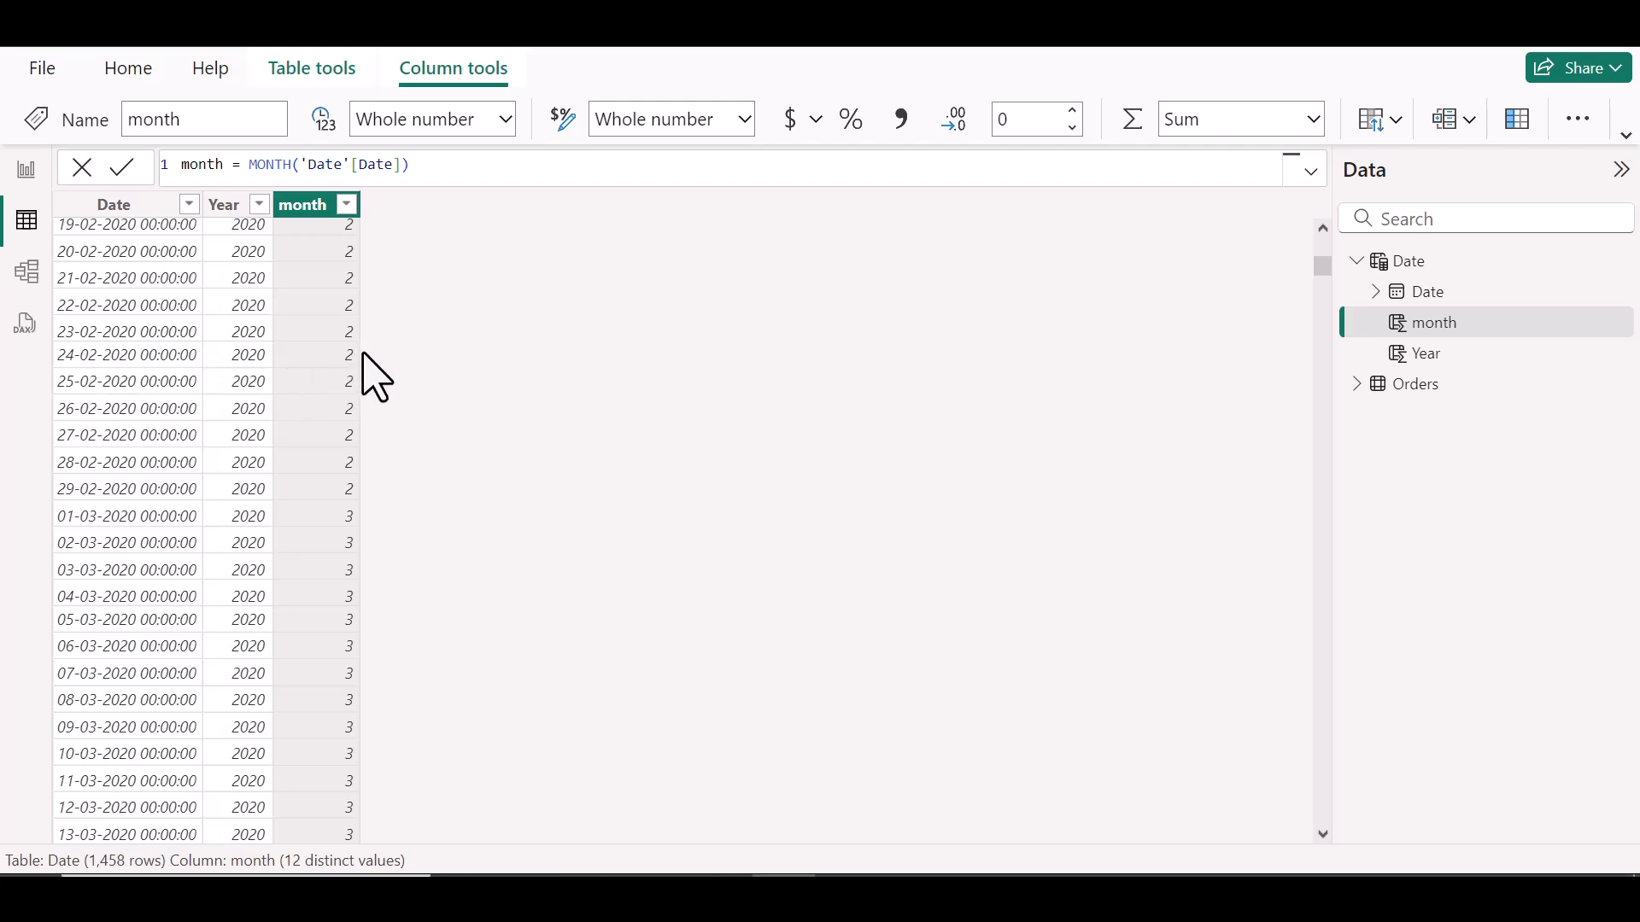
scroll(285, 469, down, 14)
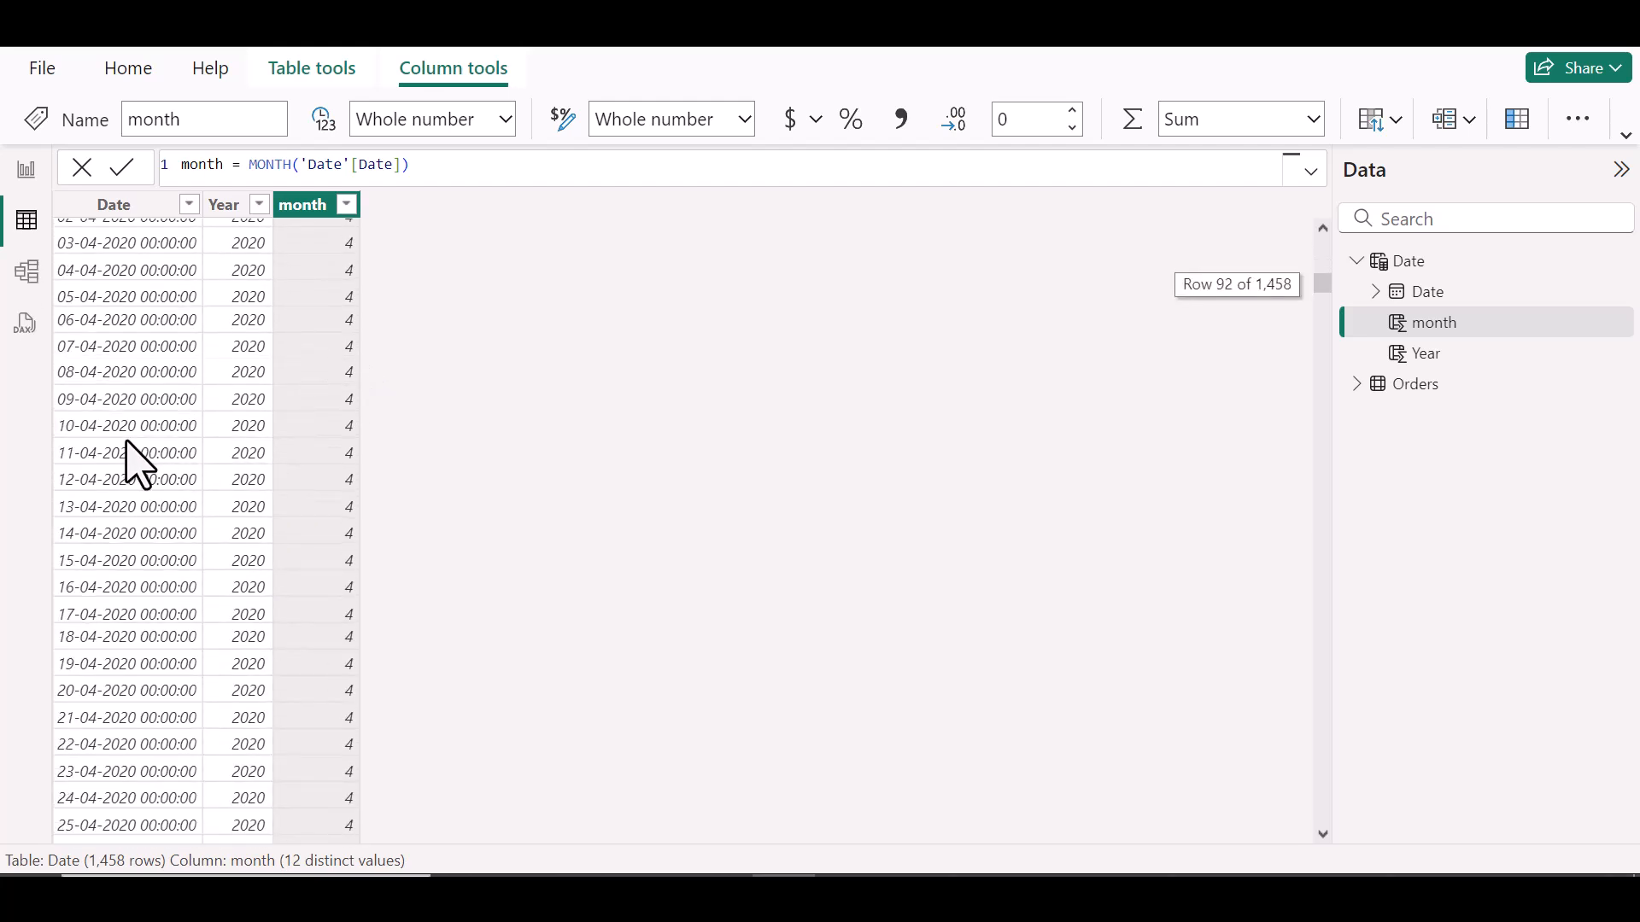
scroll(137, 465, up, 20)
scroll(126, 443, up, 6)
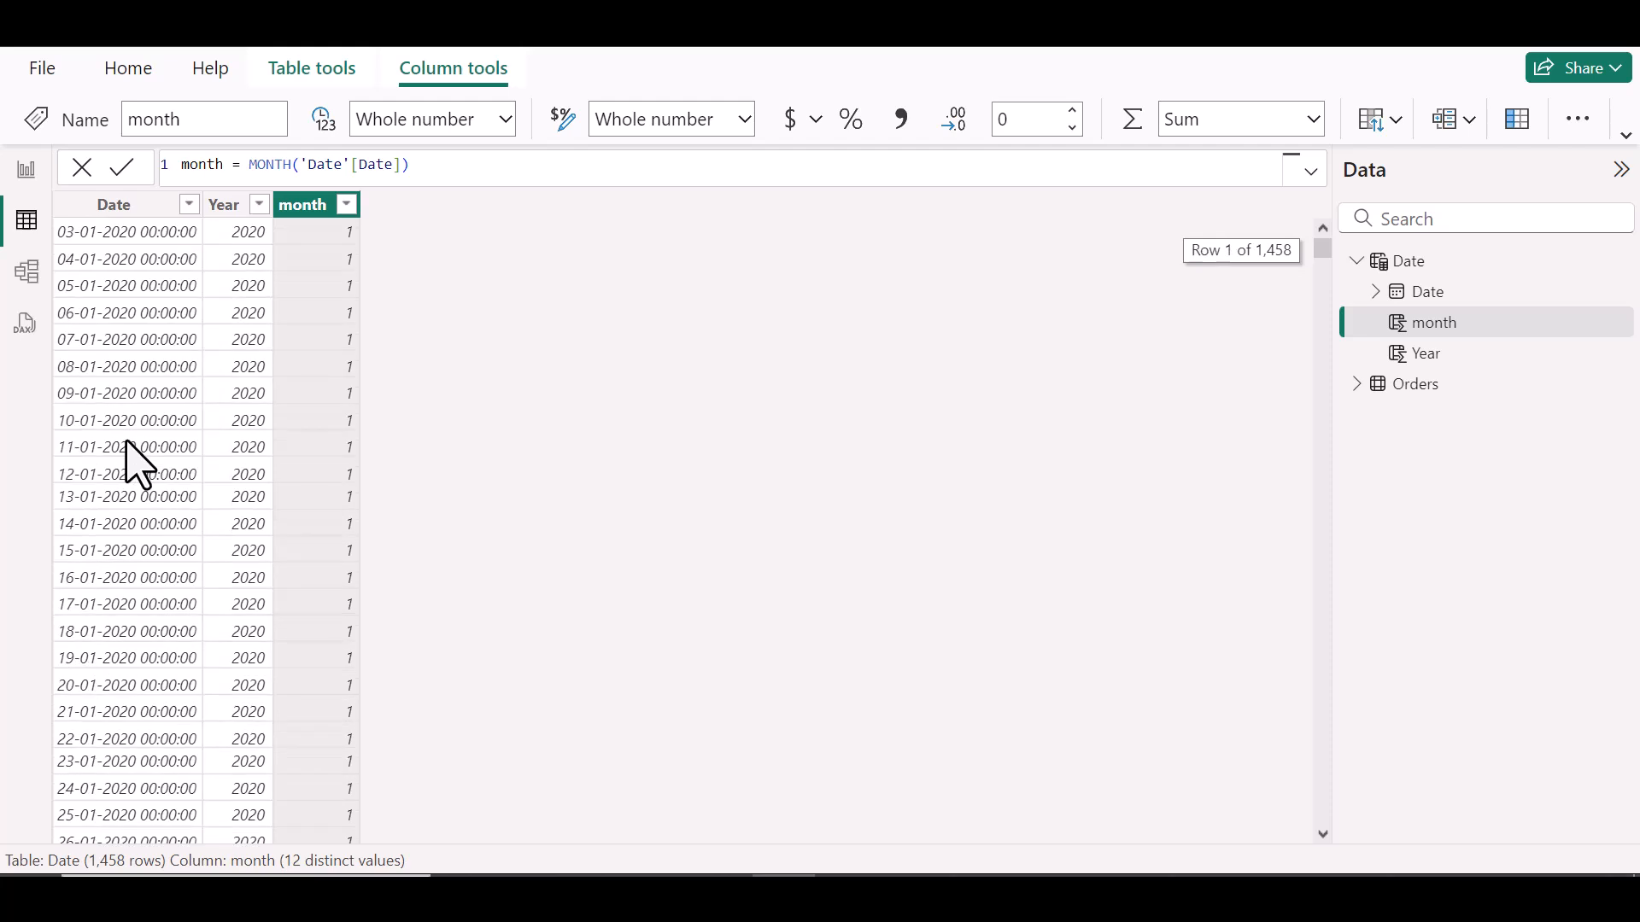
- Add a calculated column to the Date table with the formula day = DAY('Date'[Date])
click(1521, 123)
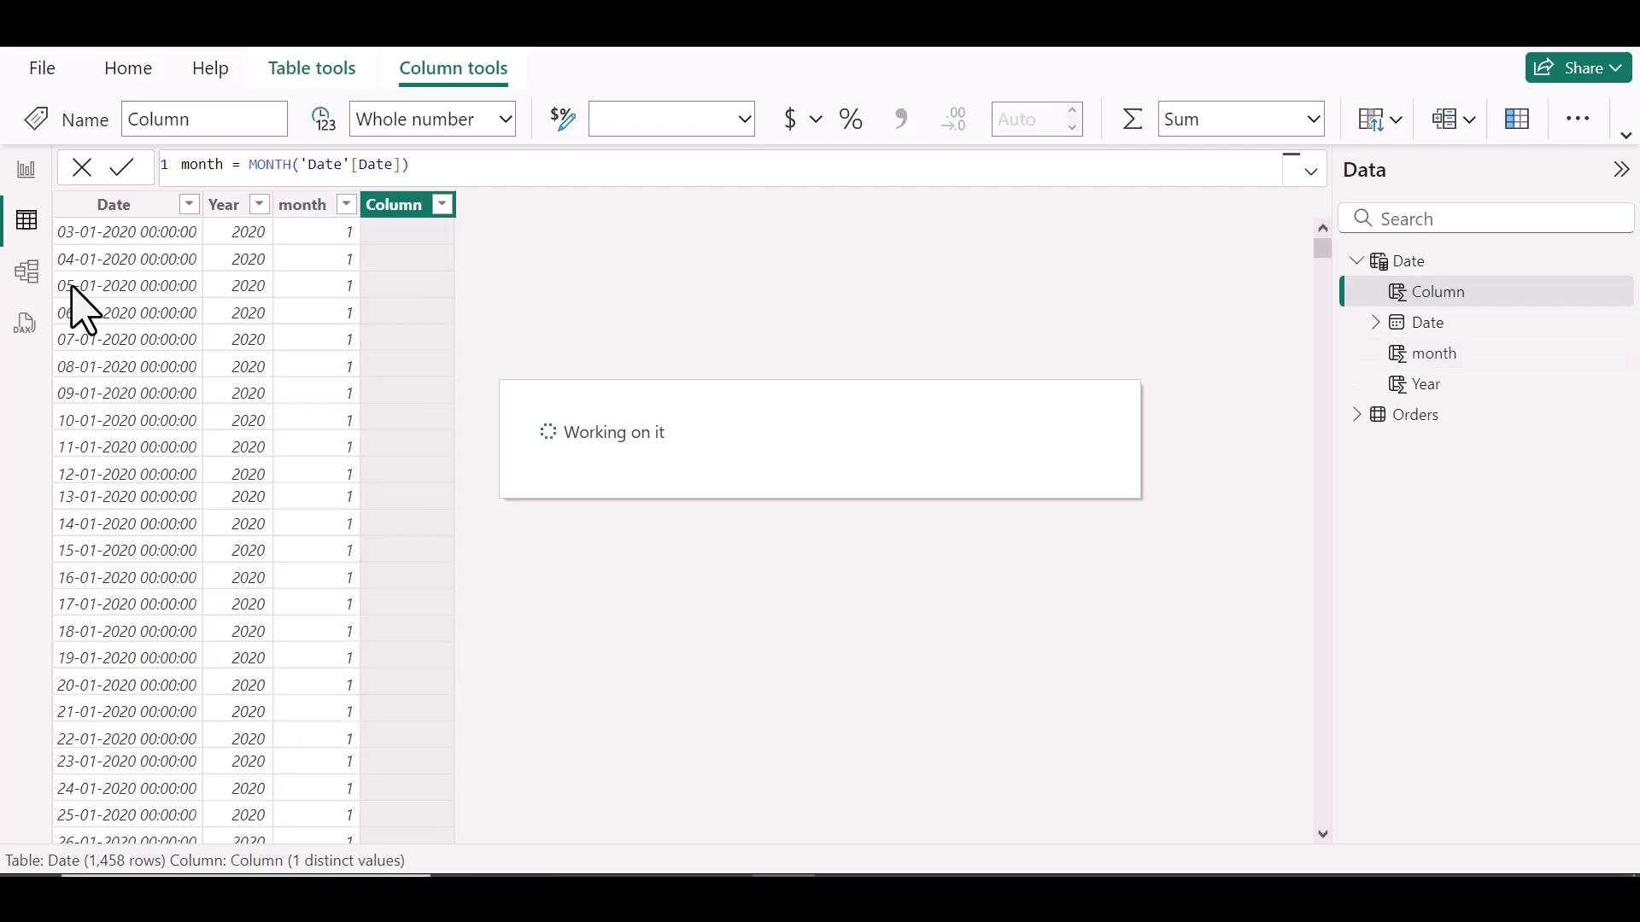
text(day=)
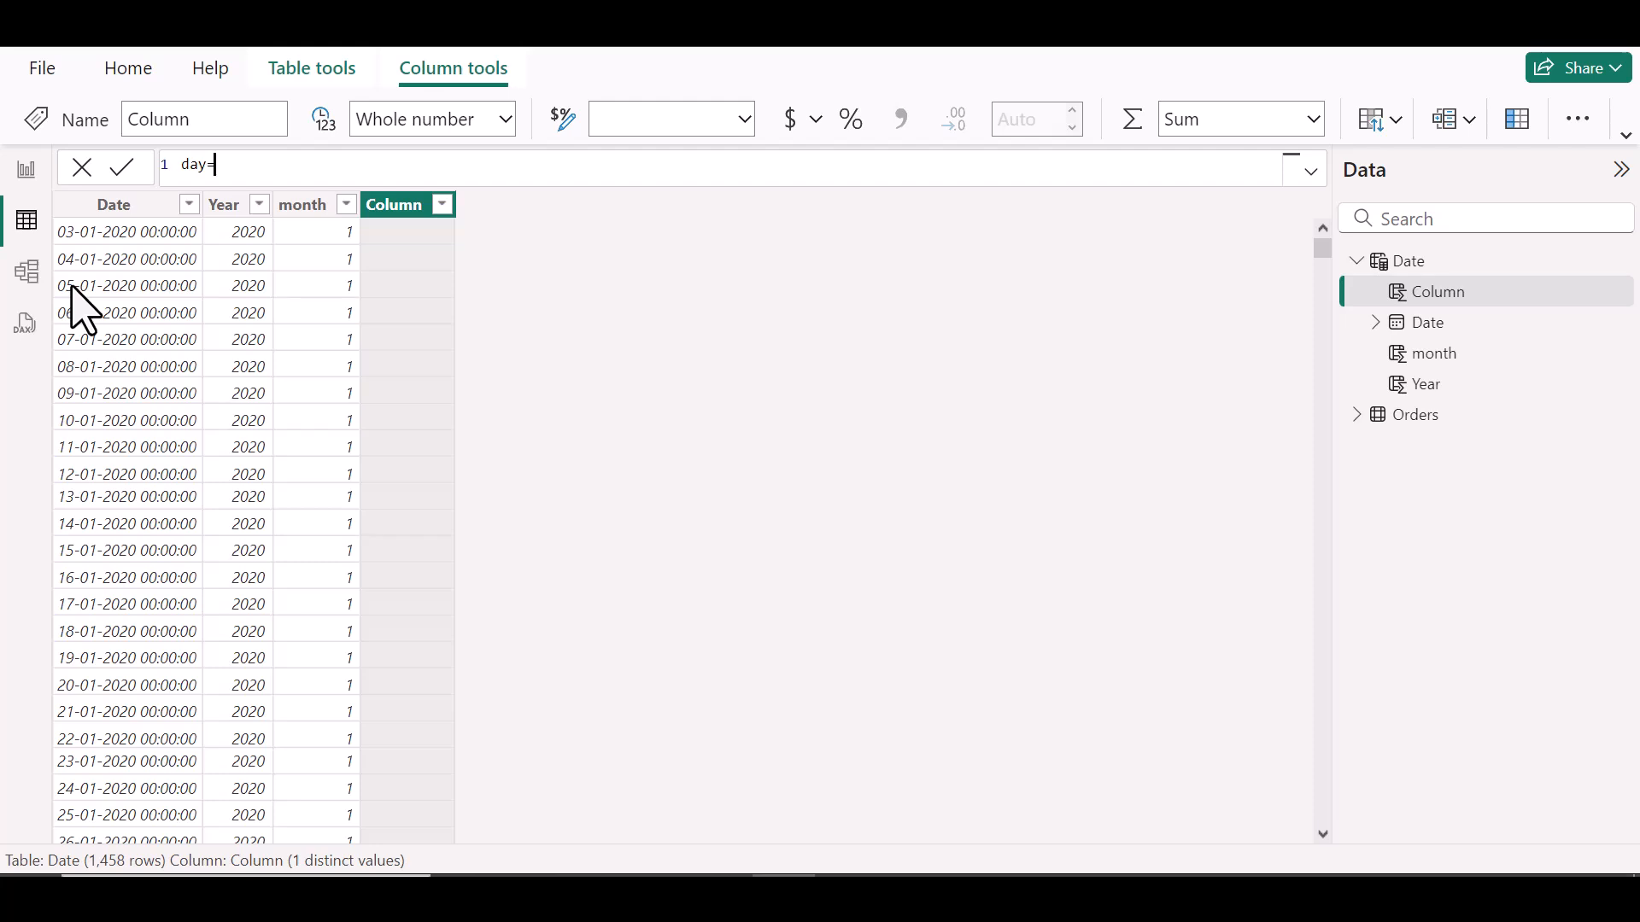
text(Day)
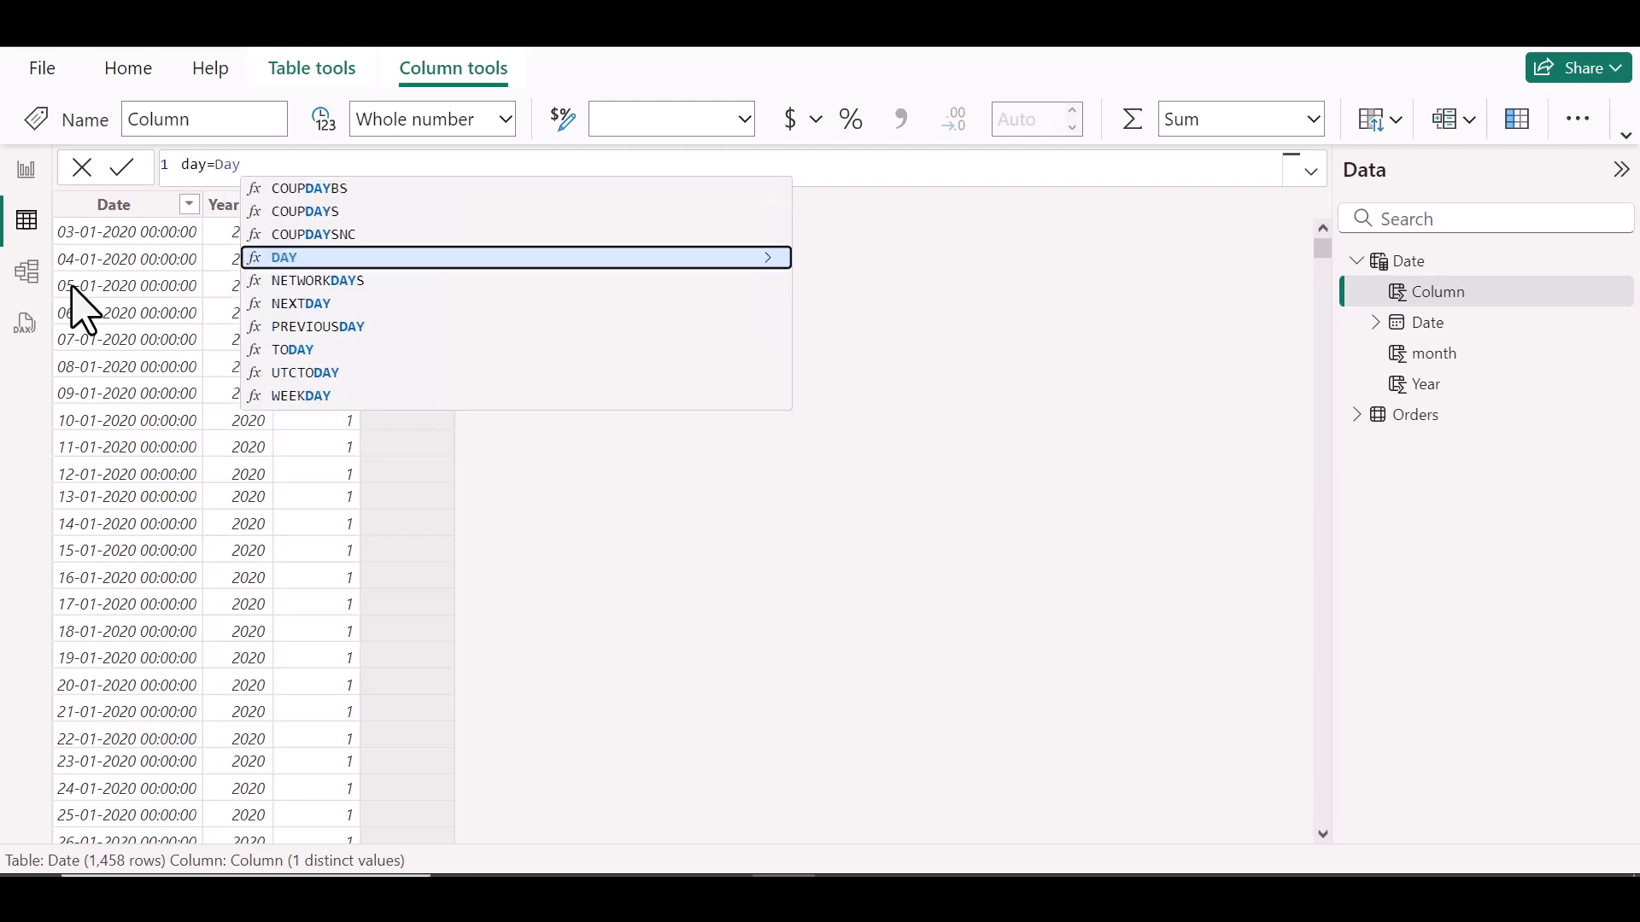
key(Tab)
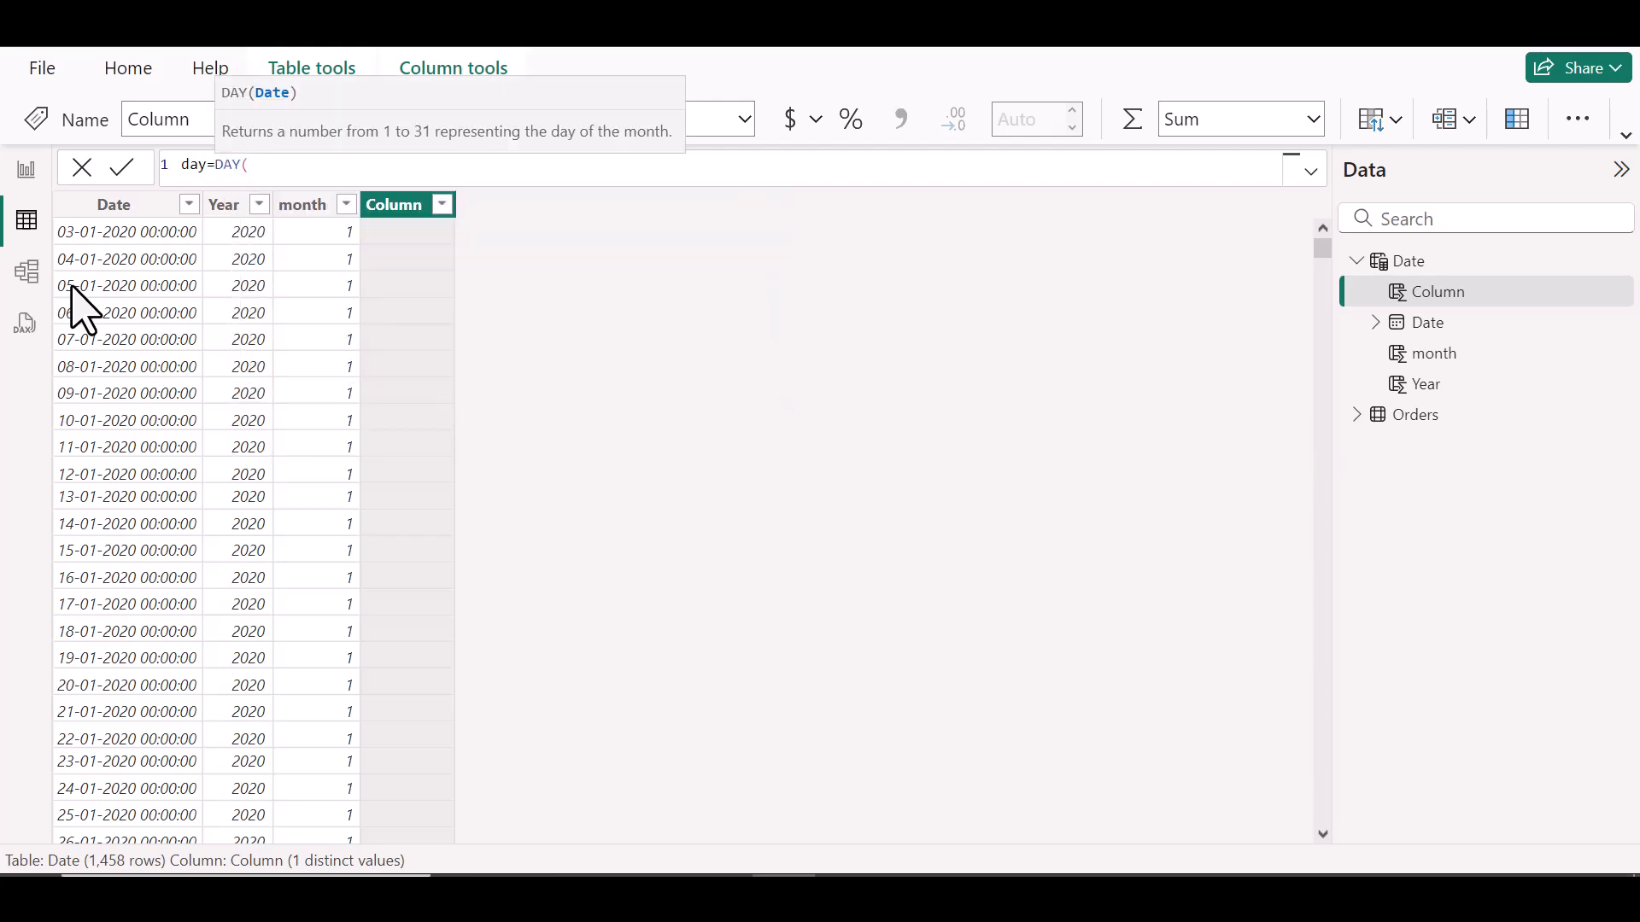
text(date)
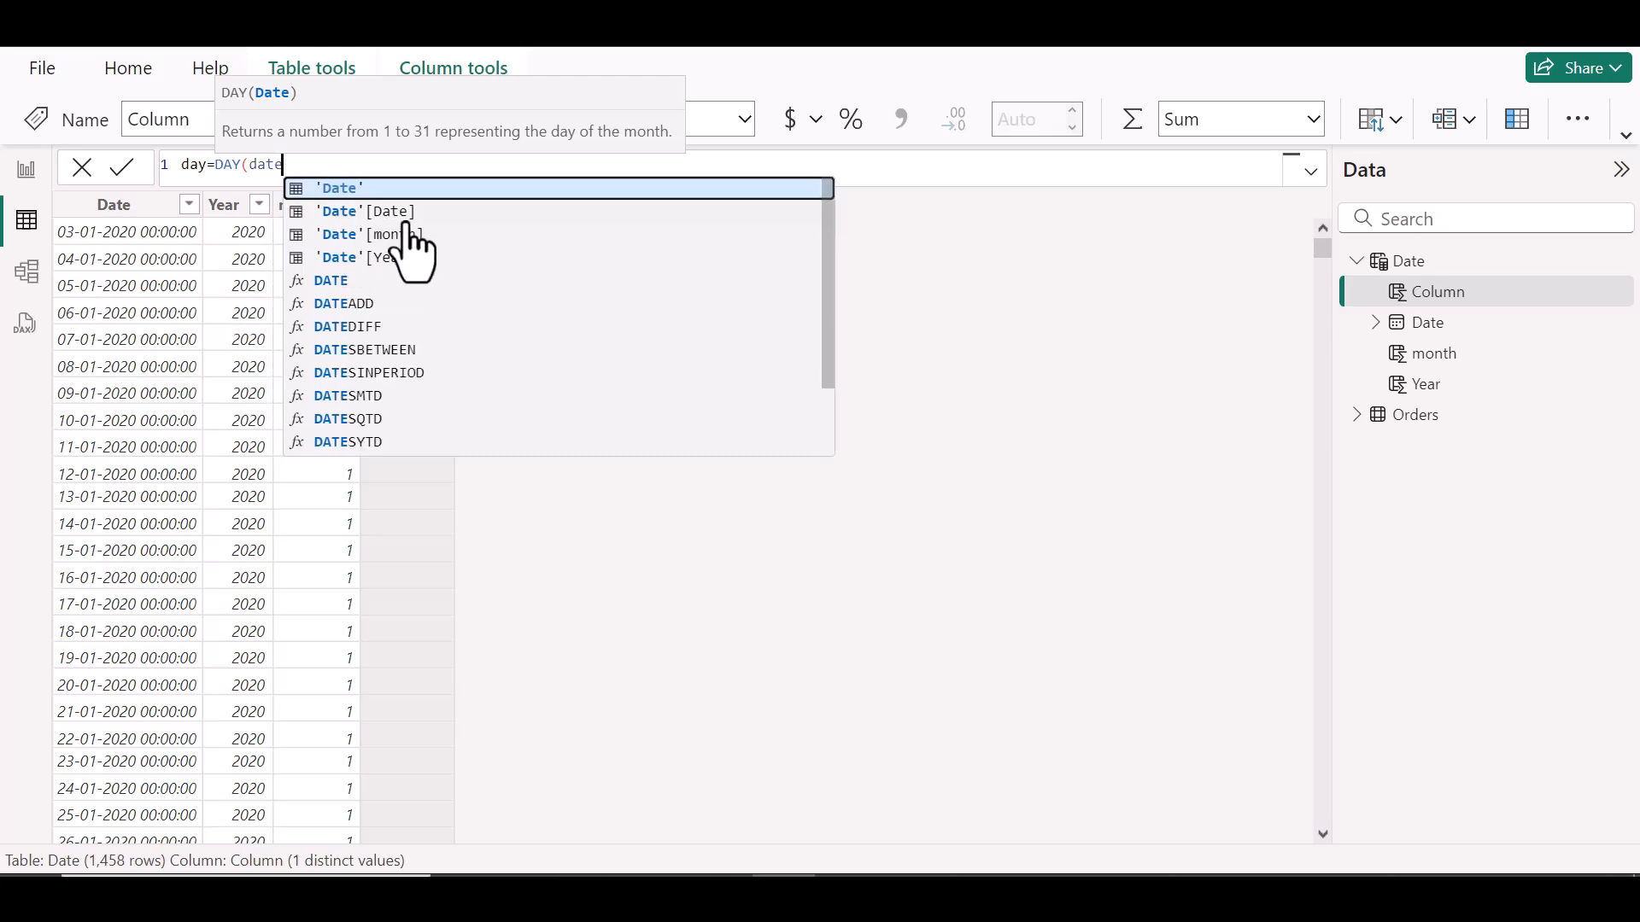
click(407, 221)
text())
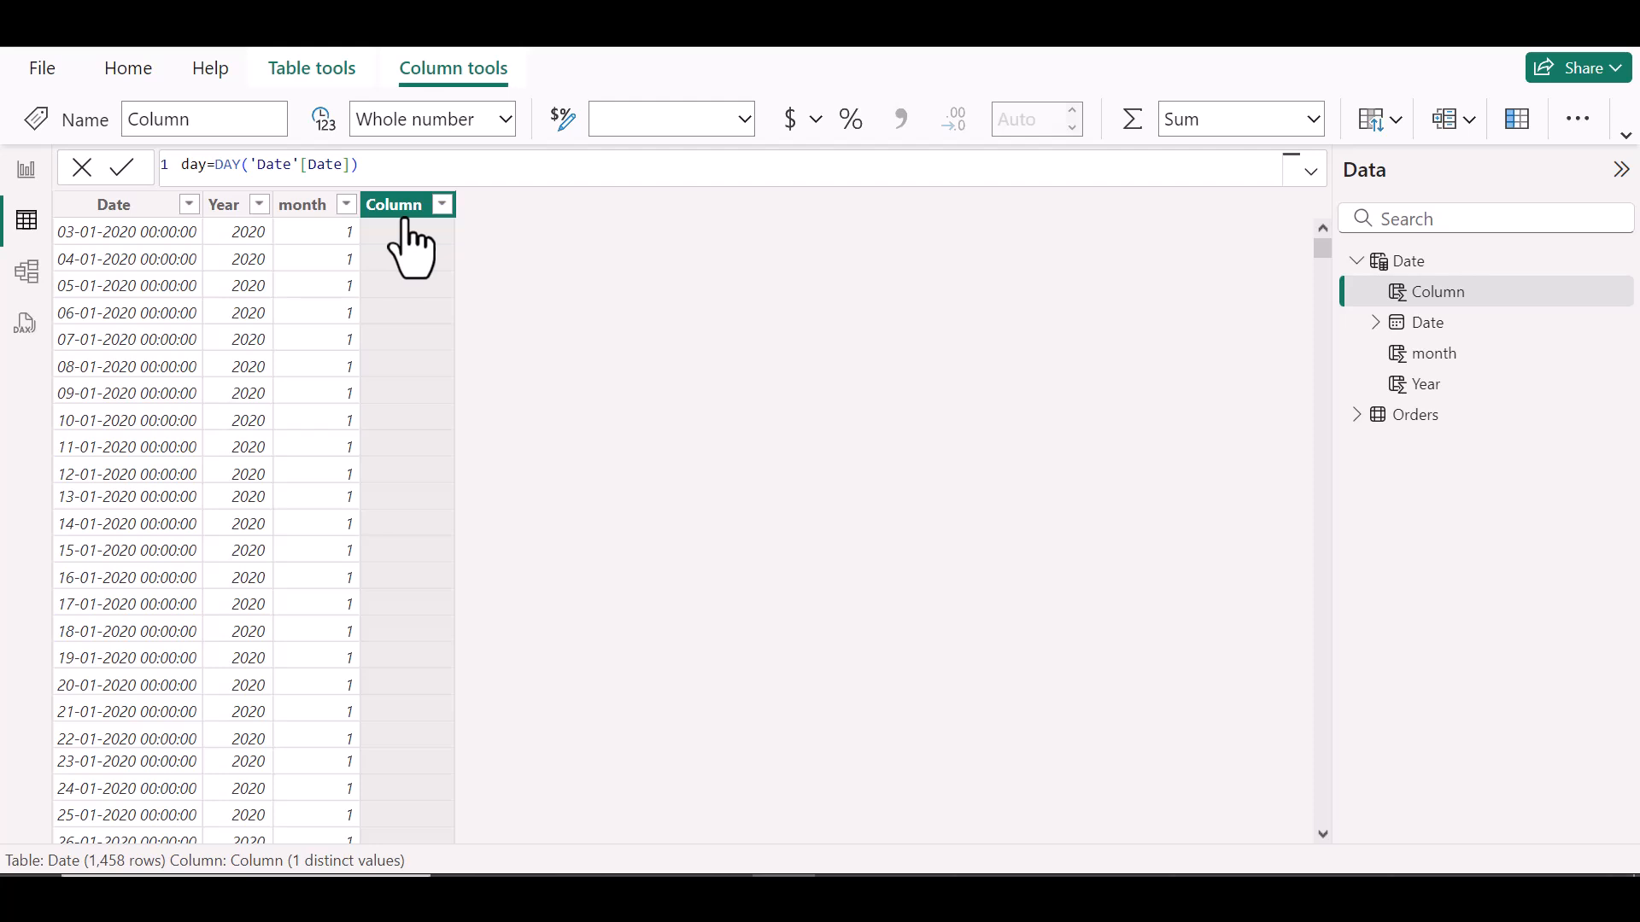
key(Return)
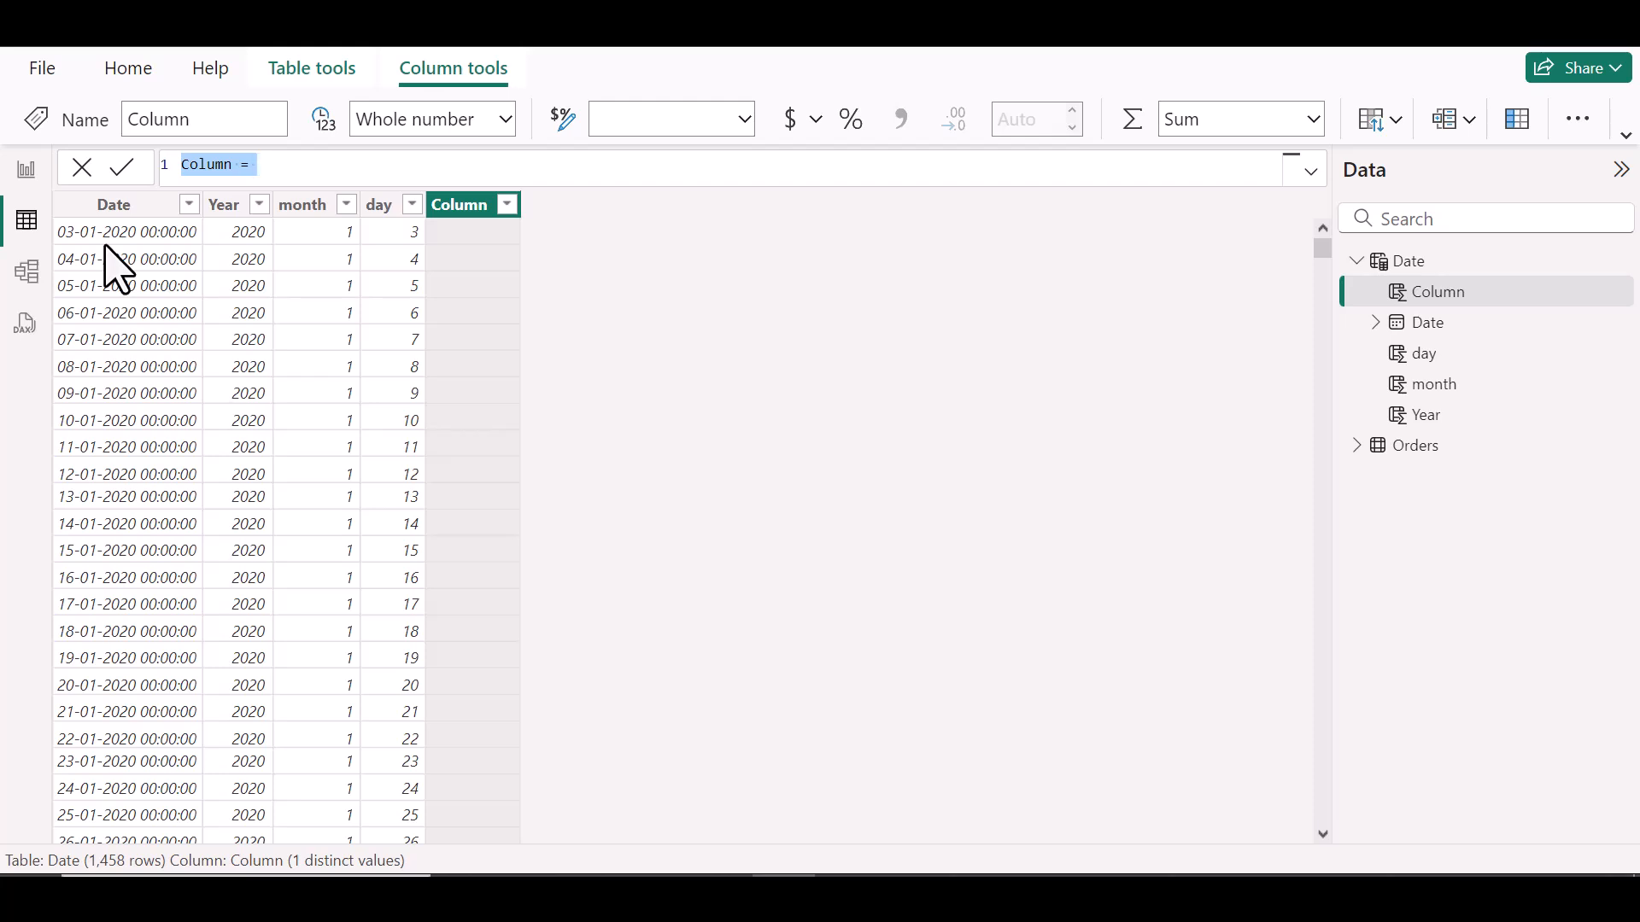
- Define the new calculated column in the Date table as Quarter = QUARTER('Date'[Date])
text(Quarter)
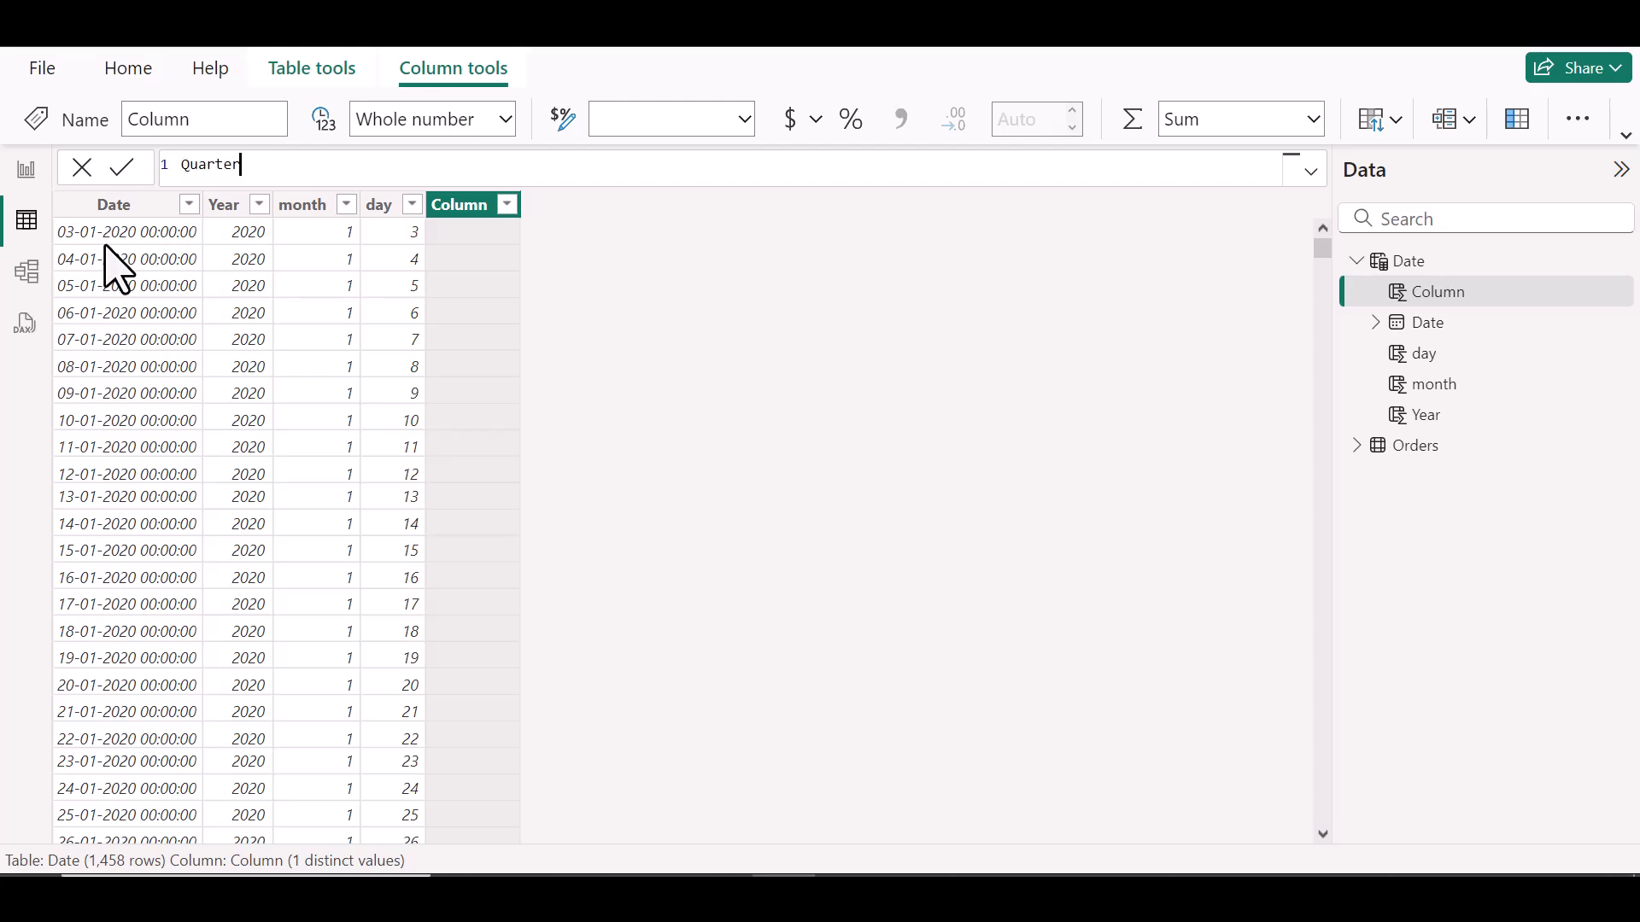
text(=Qurt)
key(BackSpace)
text(a)
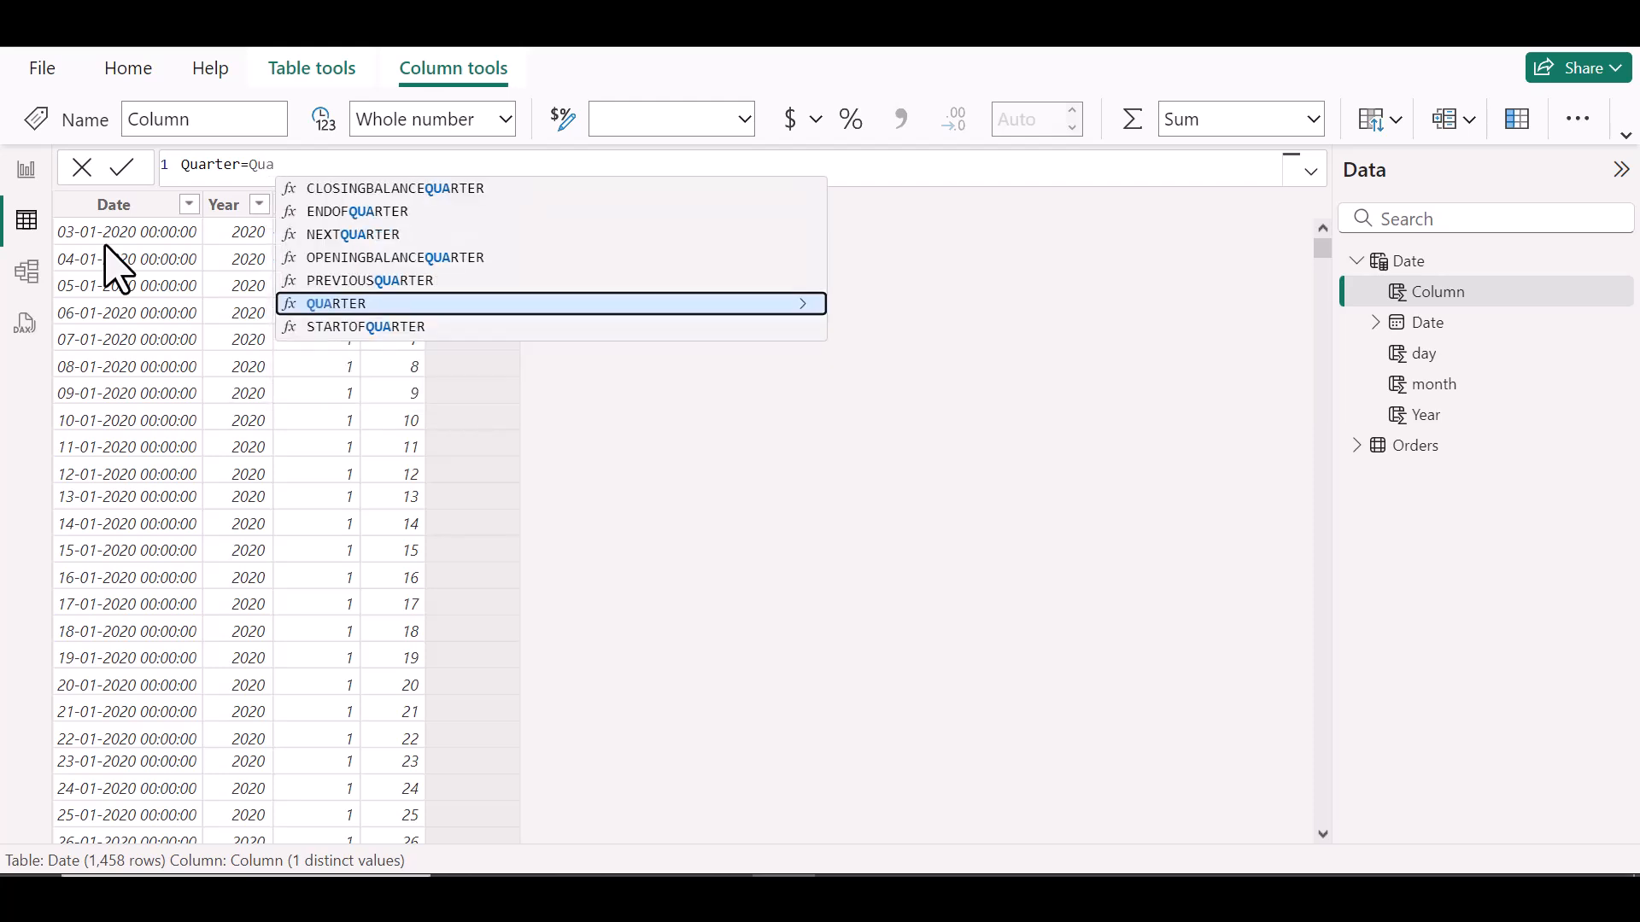
key(Tab)
text(date)
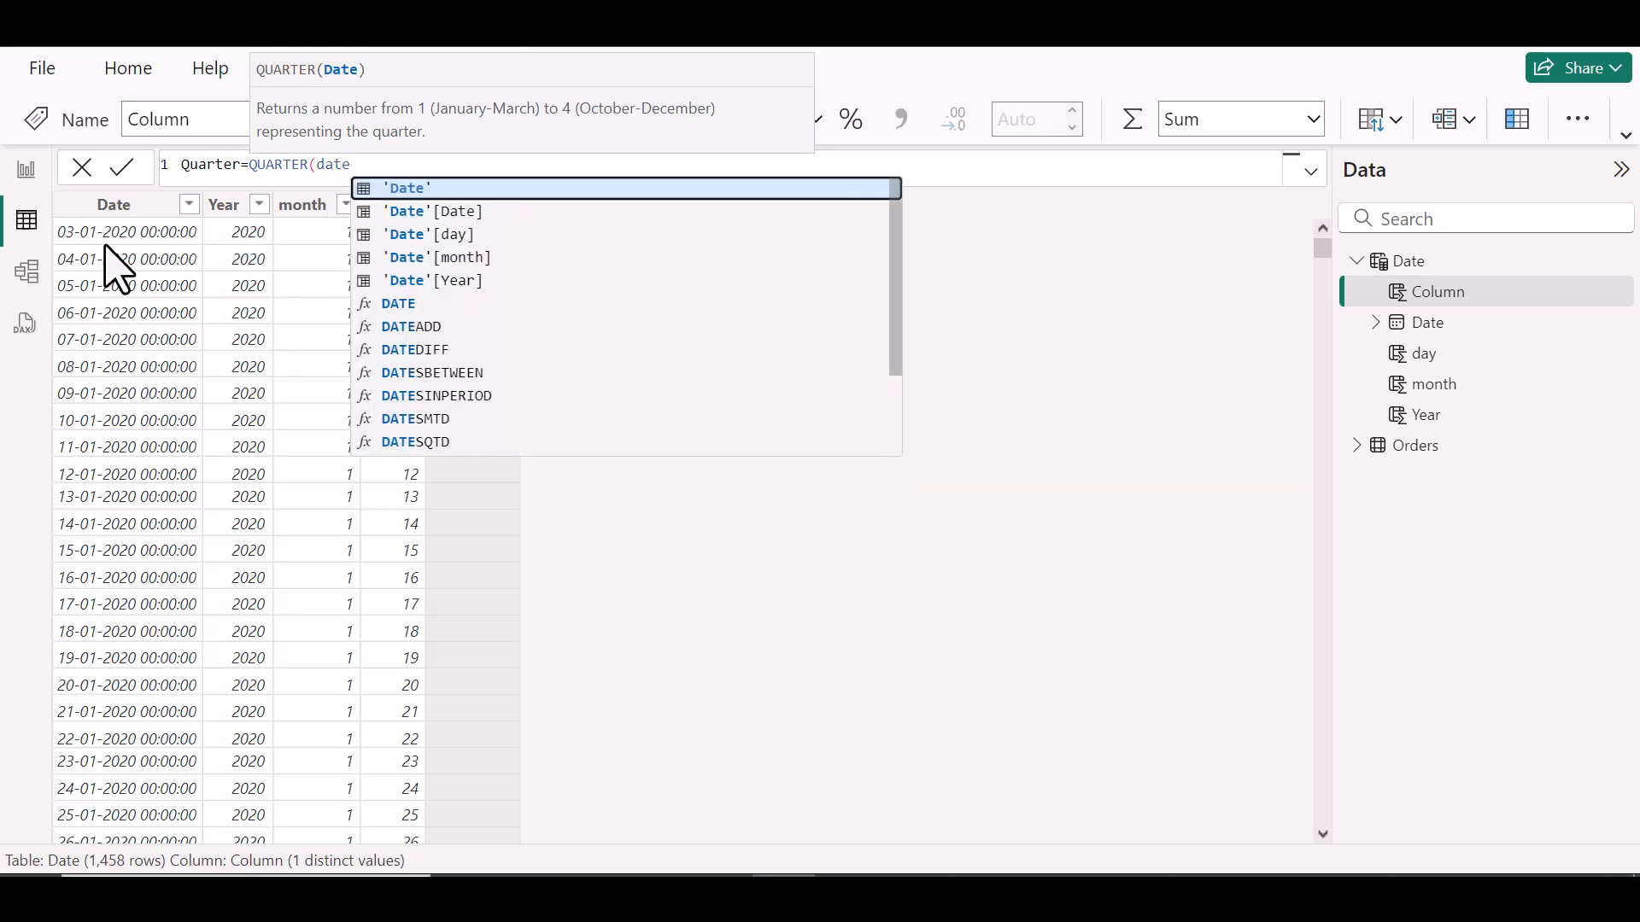
click(419, 214)
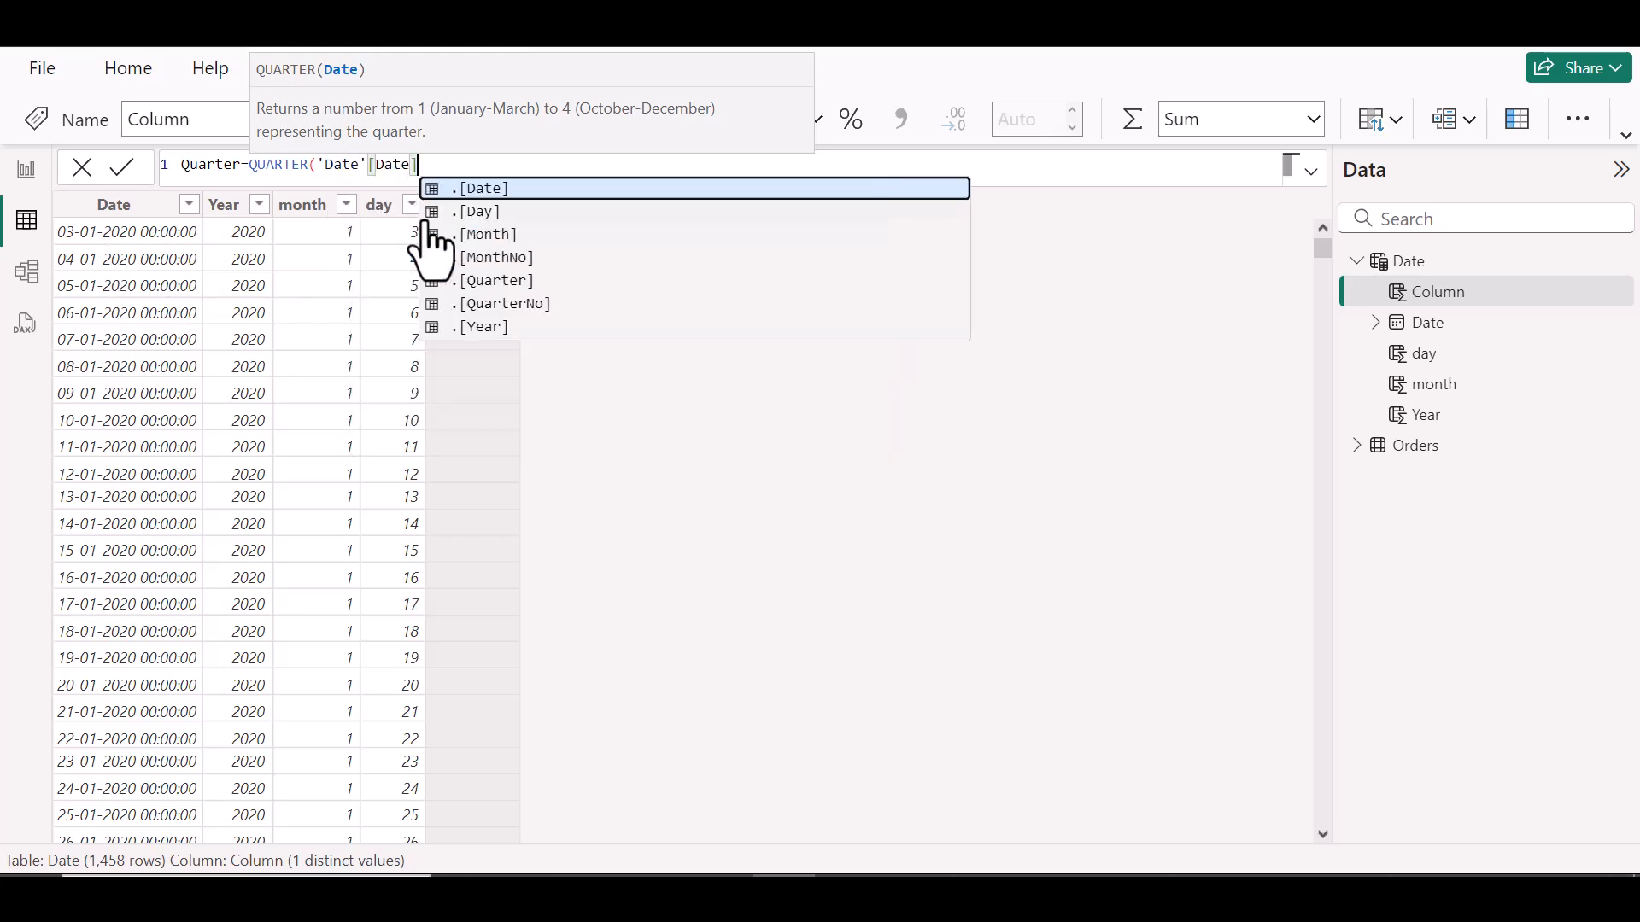
text(]))
key(Return)
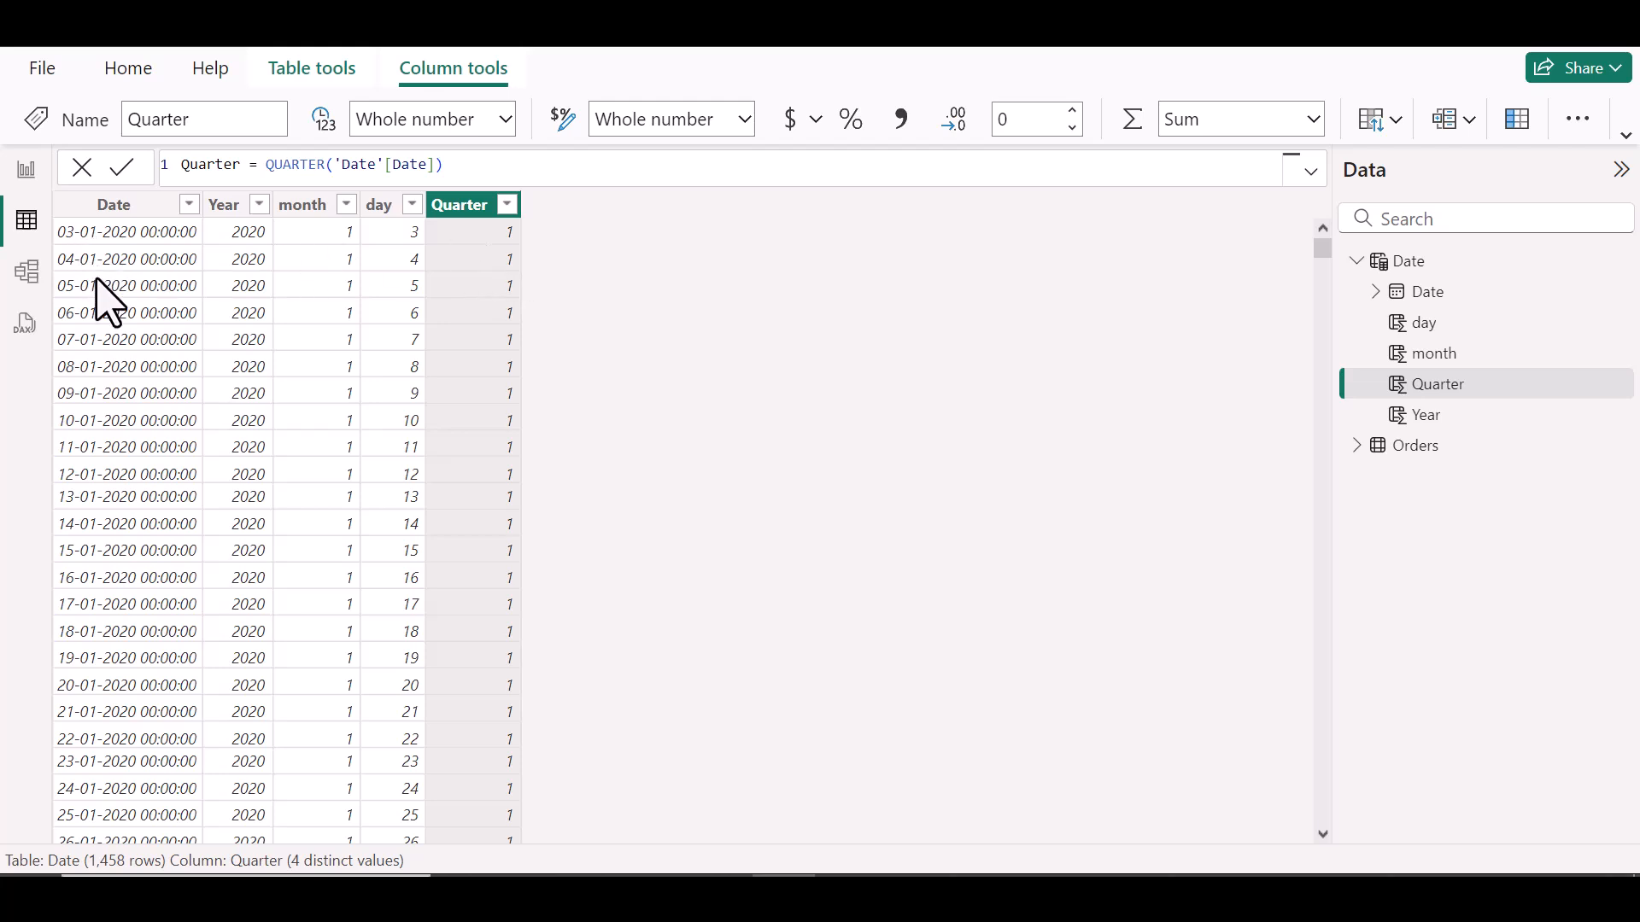
- Examine the Quarter column's values against the dates and months throughout 2020 and into January 2021
scroll(117, 357, down, 4)
scroll(118, 357, down, 13)
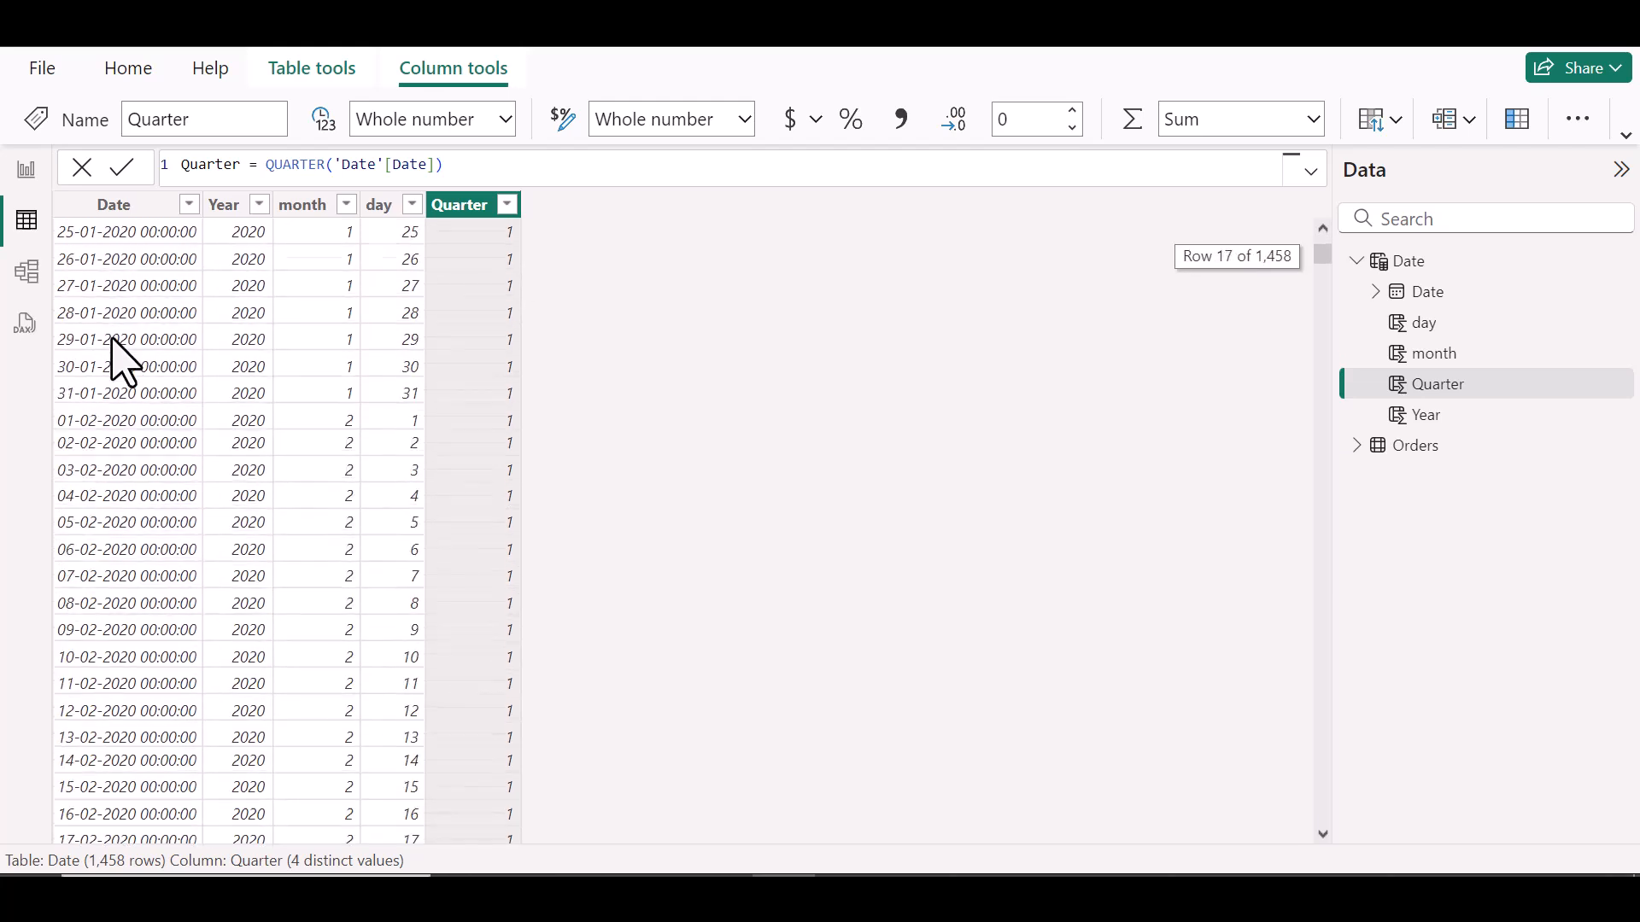
scroll(112, 339, down, 9)
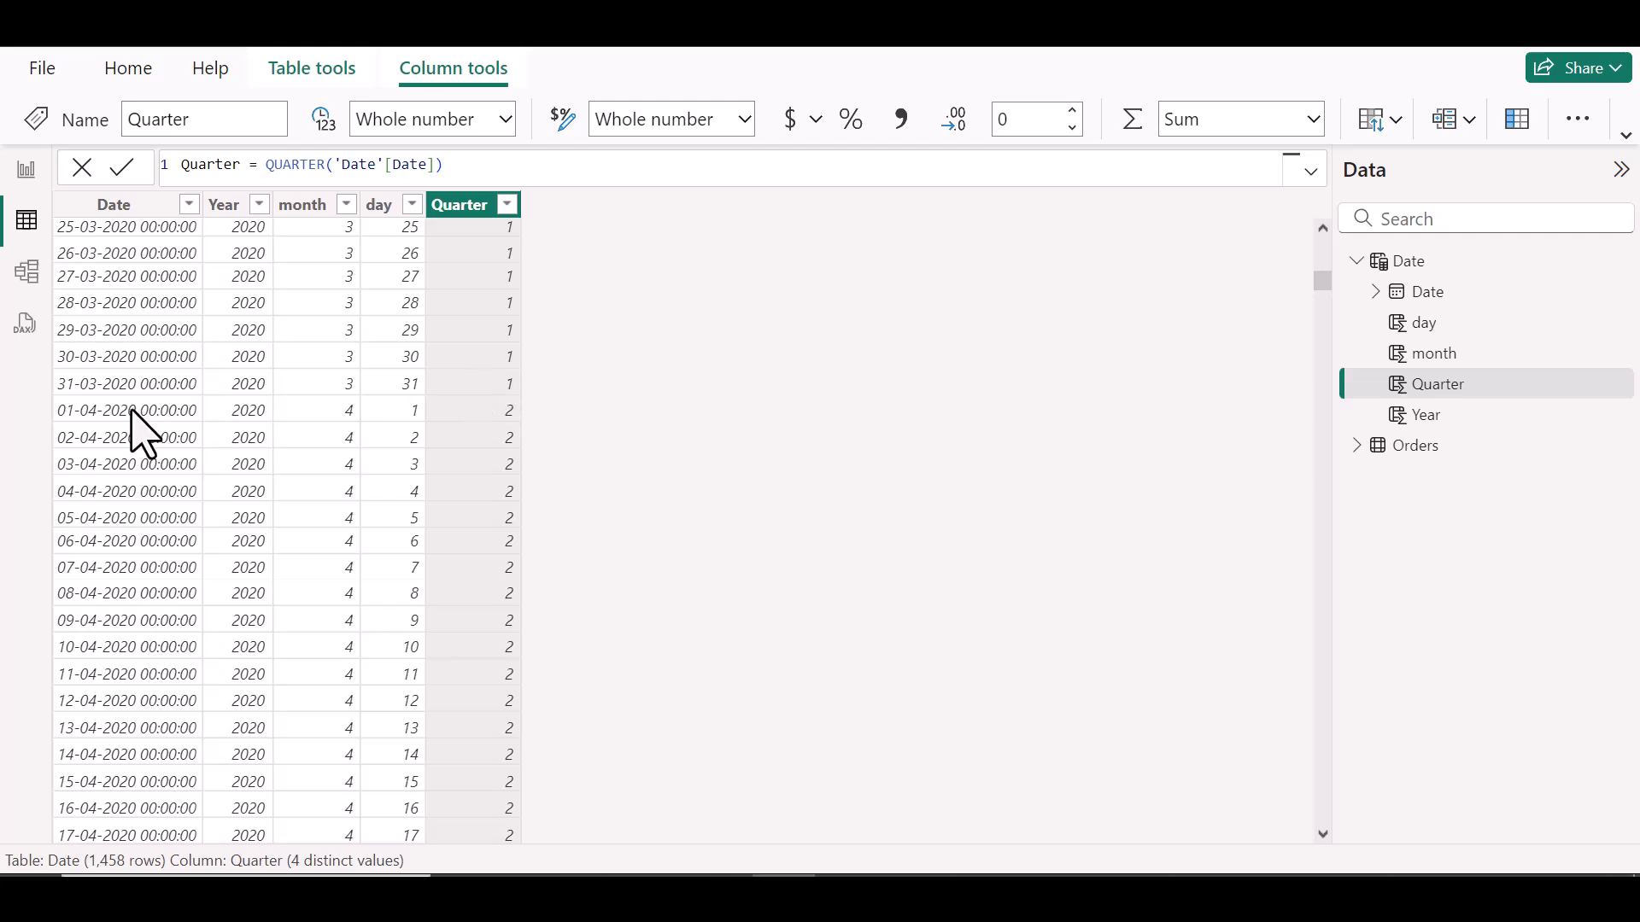
scroll(109, 433, down, 2)
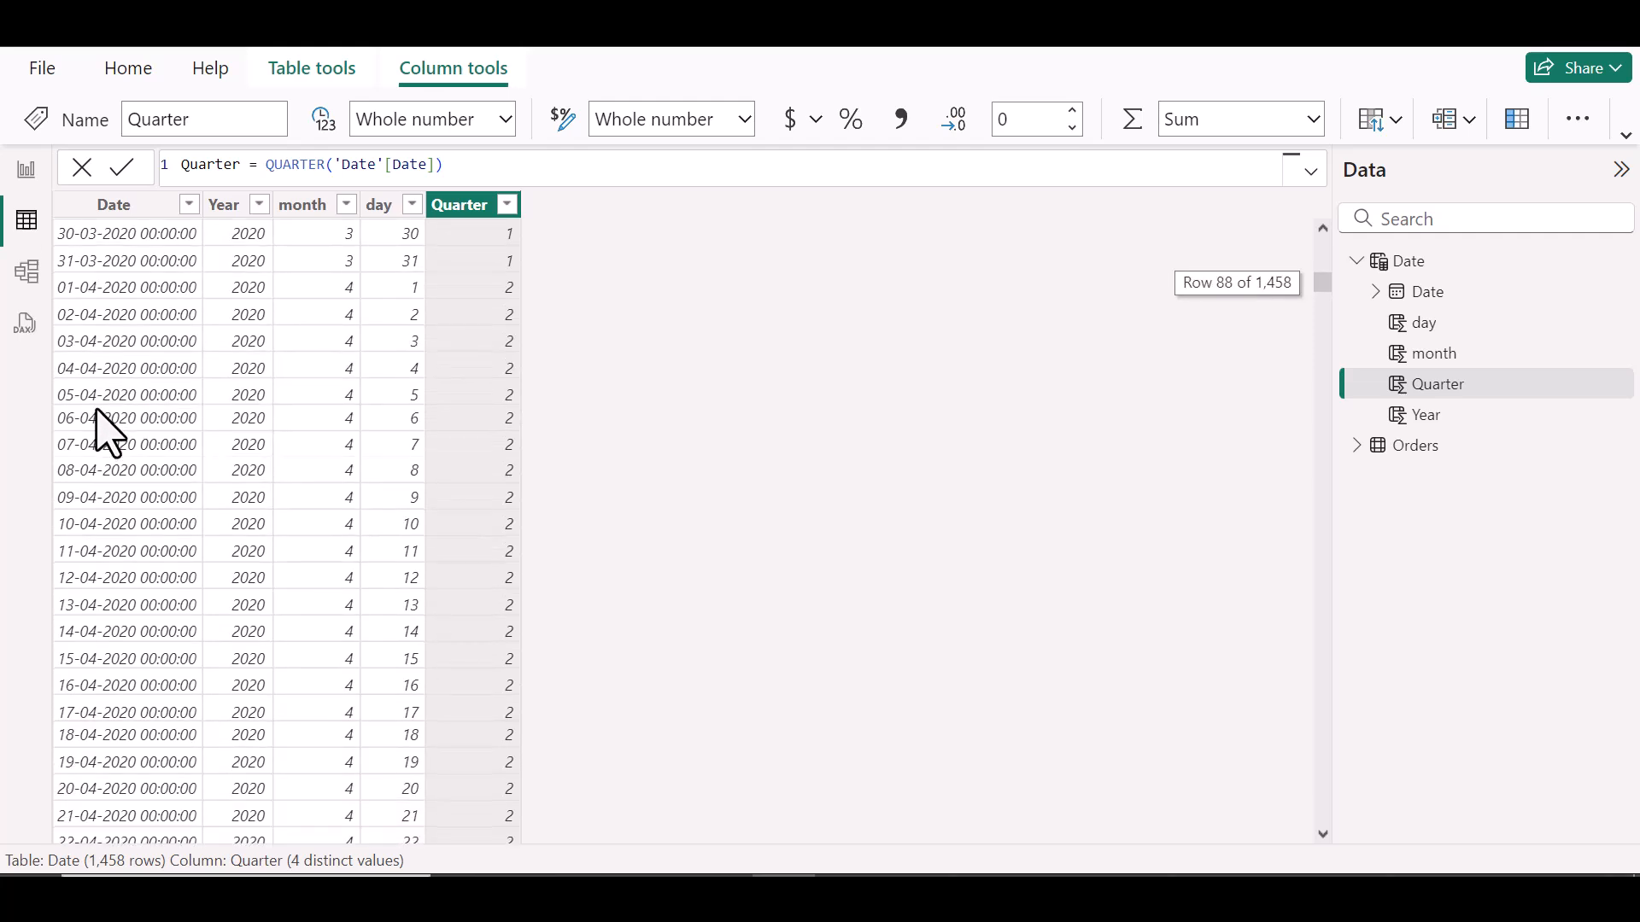
scroll(159, 478, down, 10)
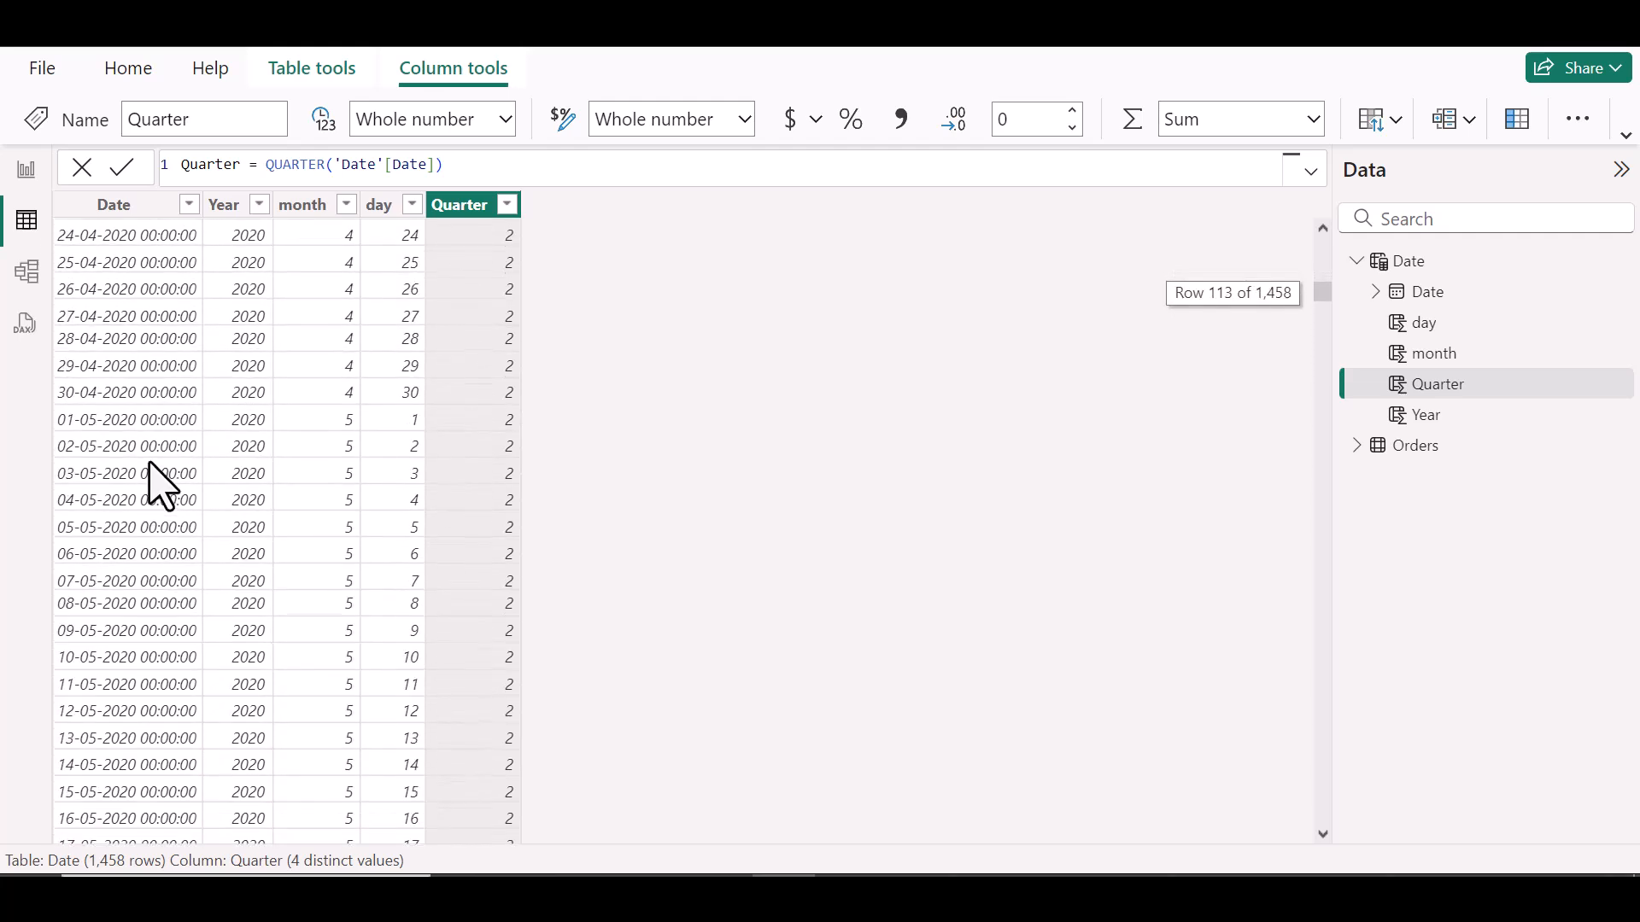
scroll(159, 478, down, 6)
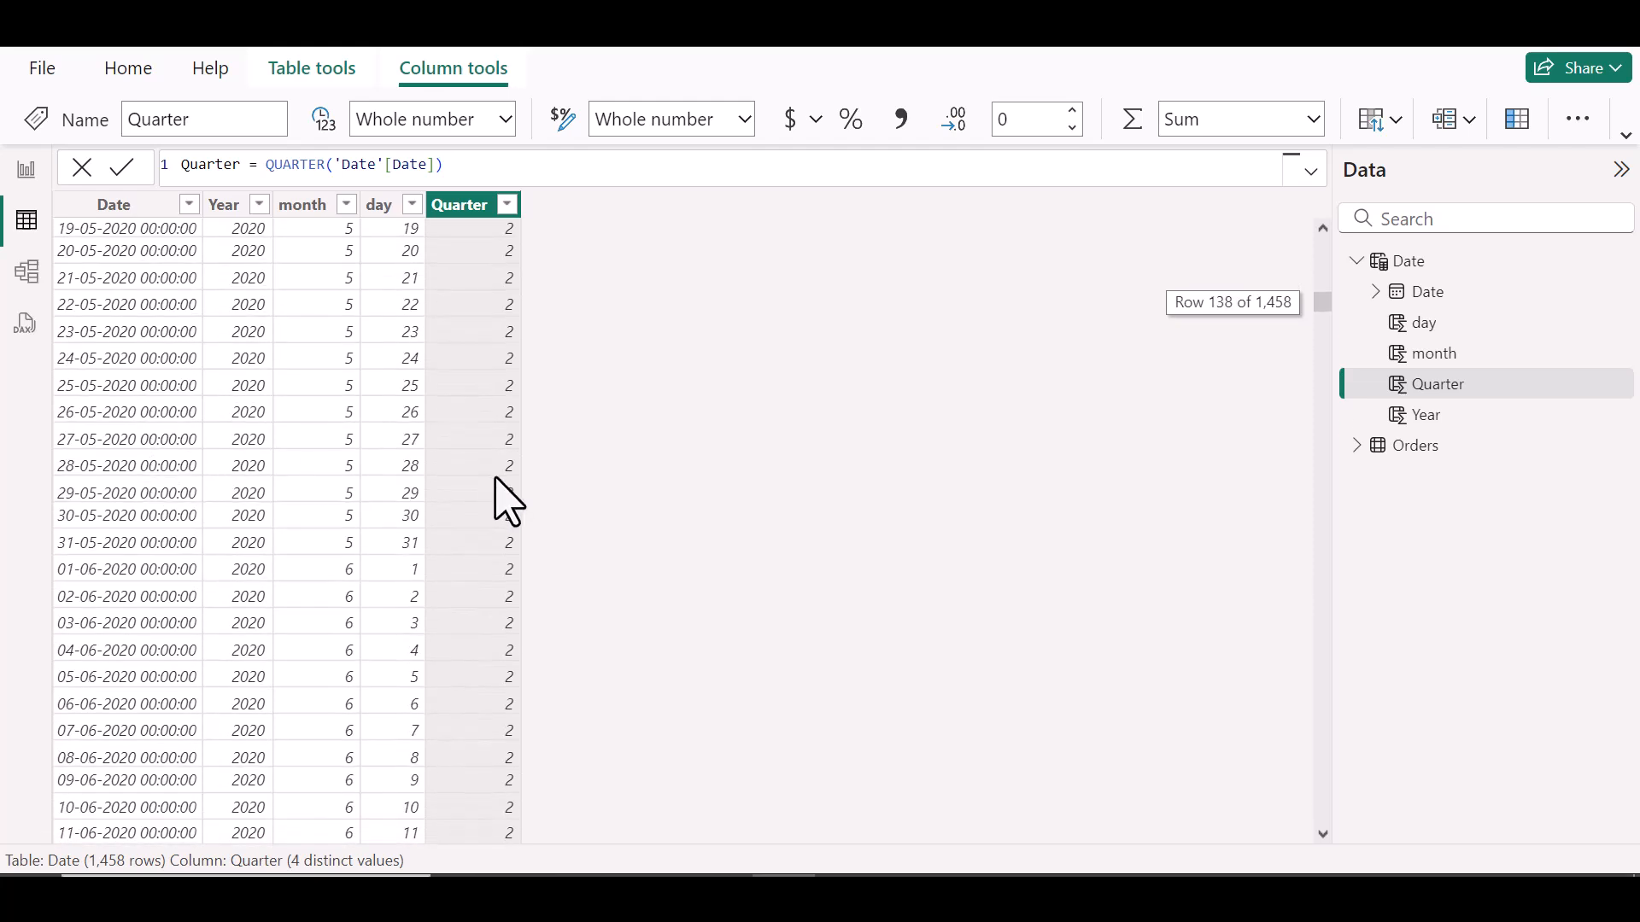
scroll(495, 480, down, 18)
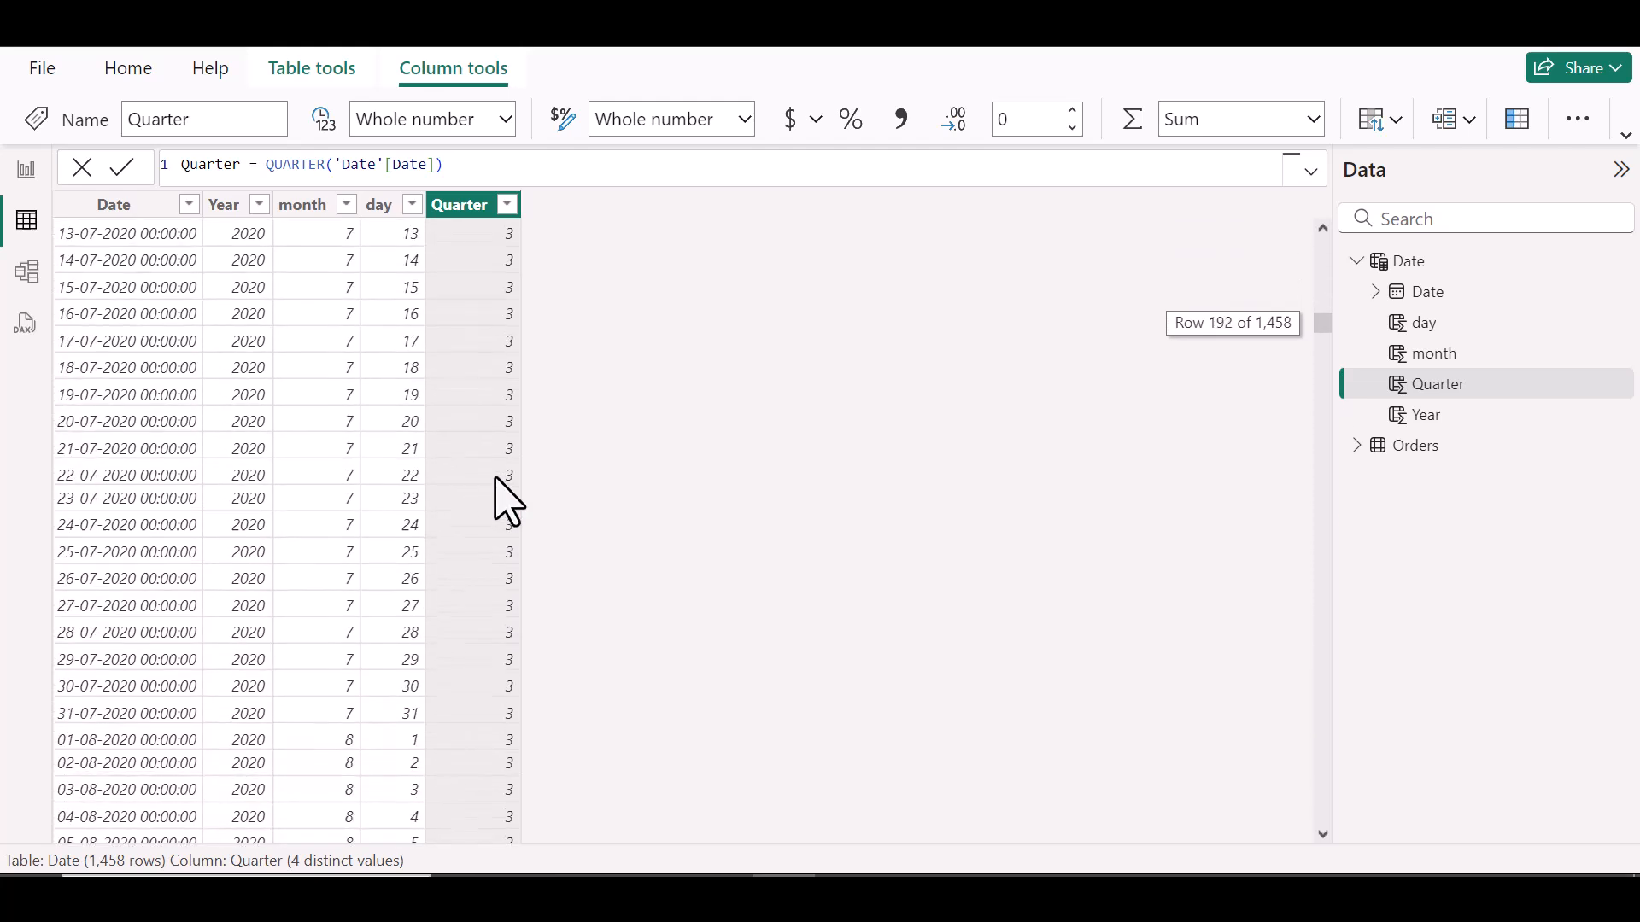
scroll(508, 504, down, 18)
scroll(508, 504, down, 20)
scroll(508, 504, down, 12)
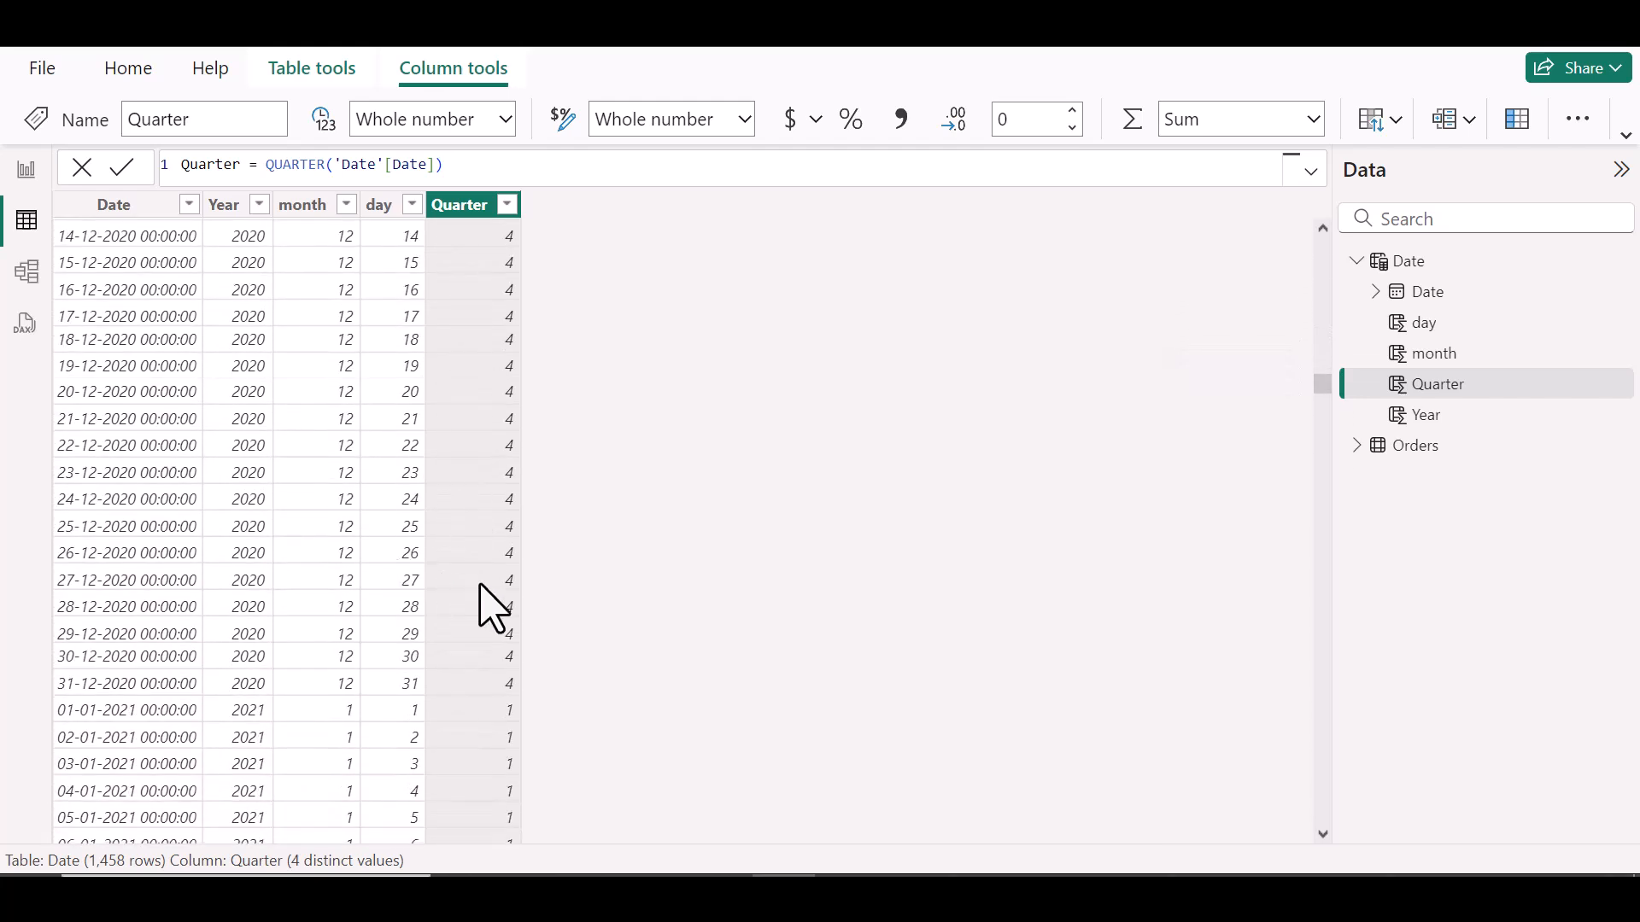
scroll(480, 586, down, 3)
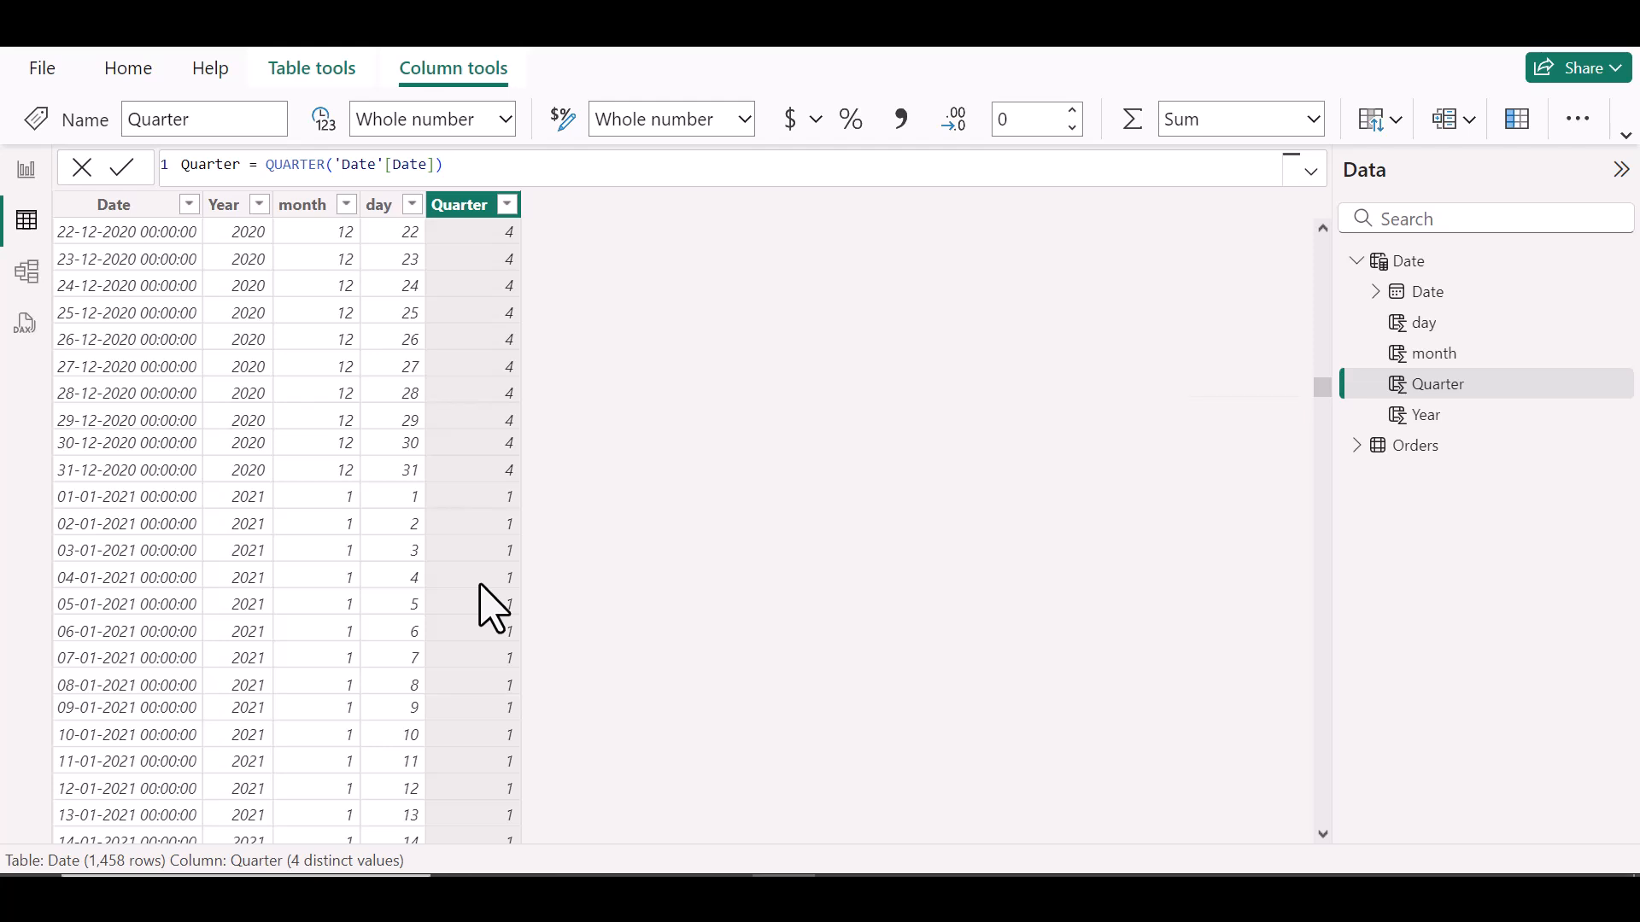
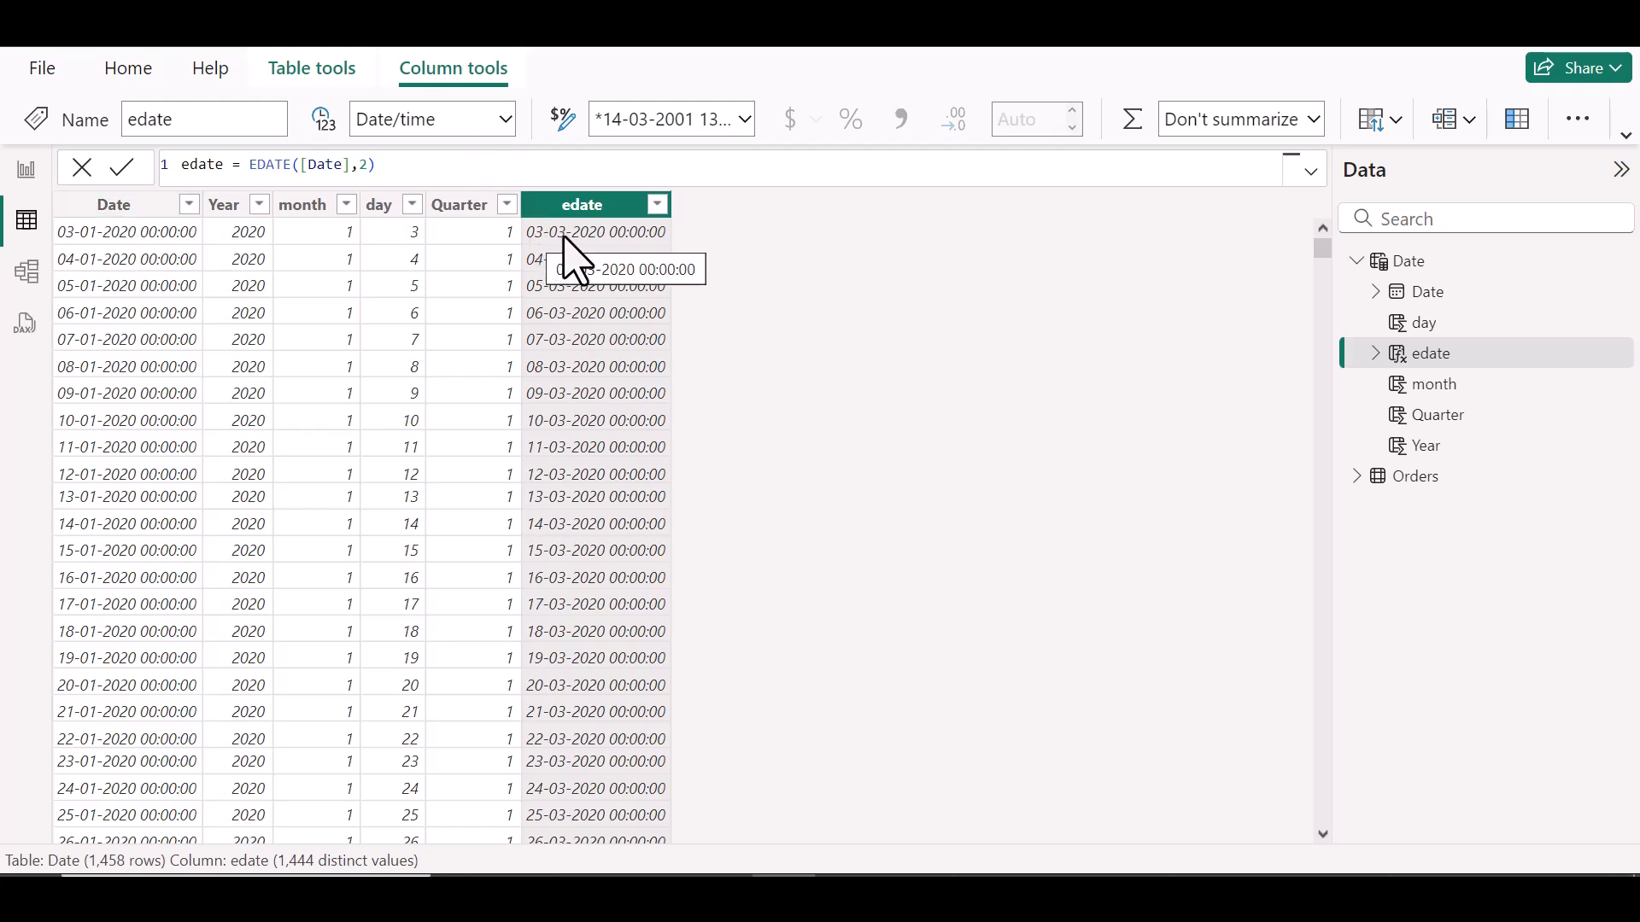
- Change the month offset in the edate column's EDATE formula to 4
click(366, 165)
key(BackSpace)
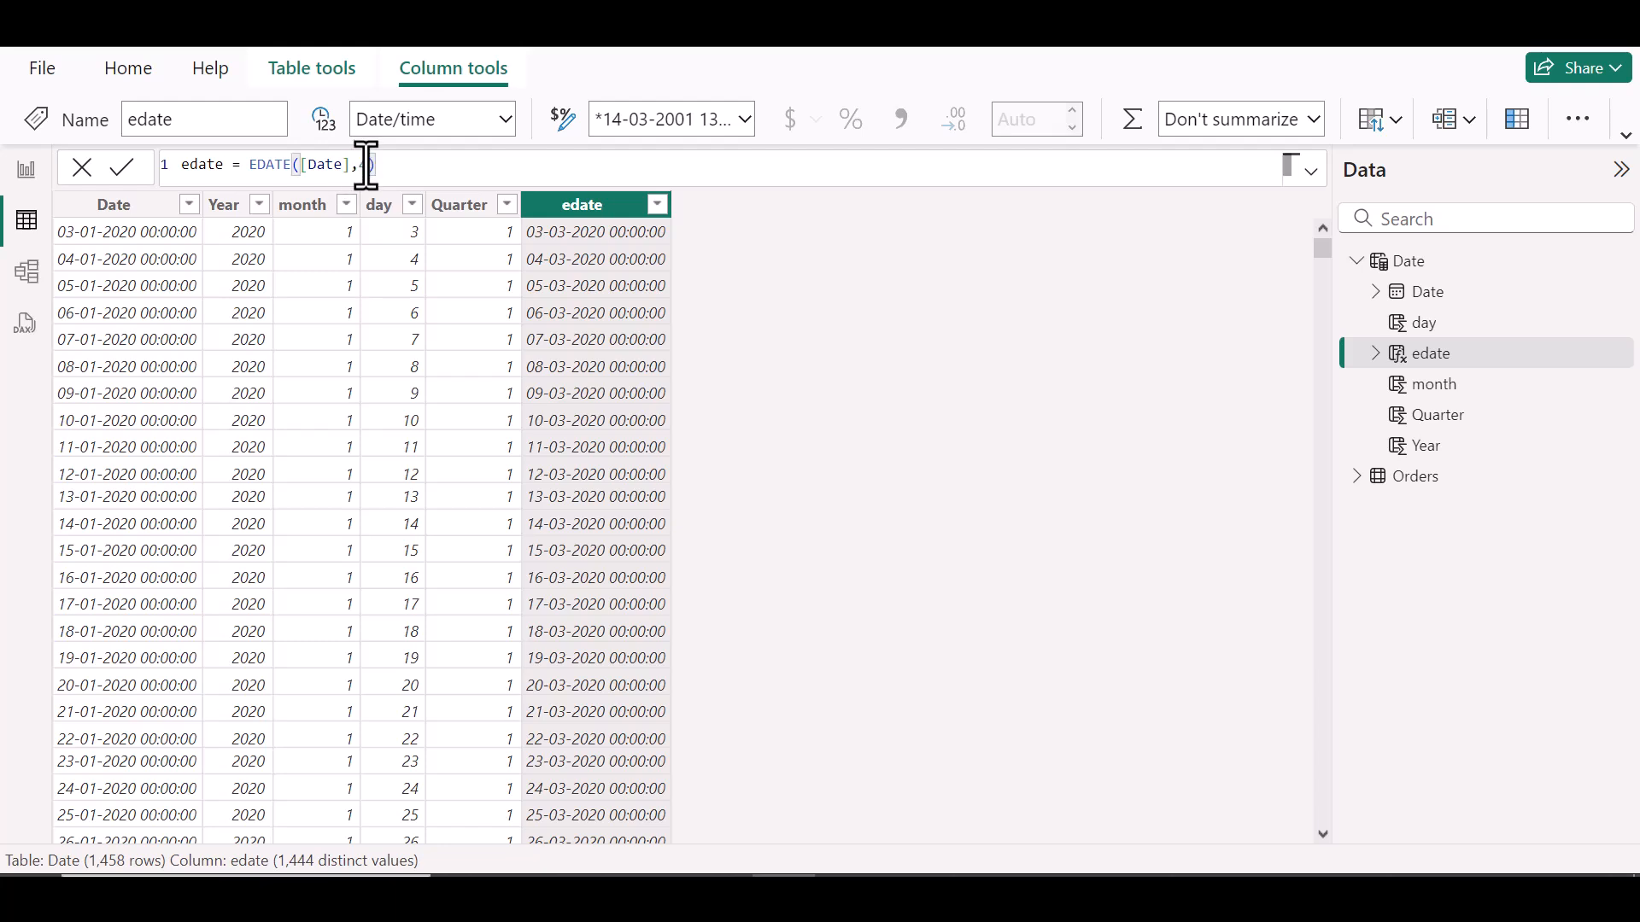
text(4)
key(Return)
- Make the edate column look back two months by changing its formula to edate = EDATE([Date],-2)
click(369, 165)
key(BackSpace)
text(-)
text(4)
key(Return)
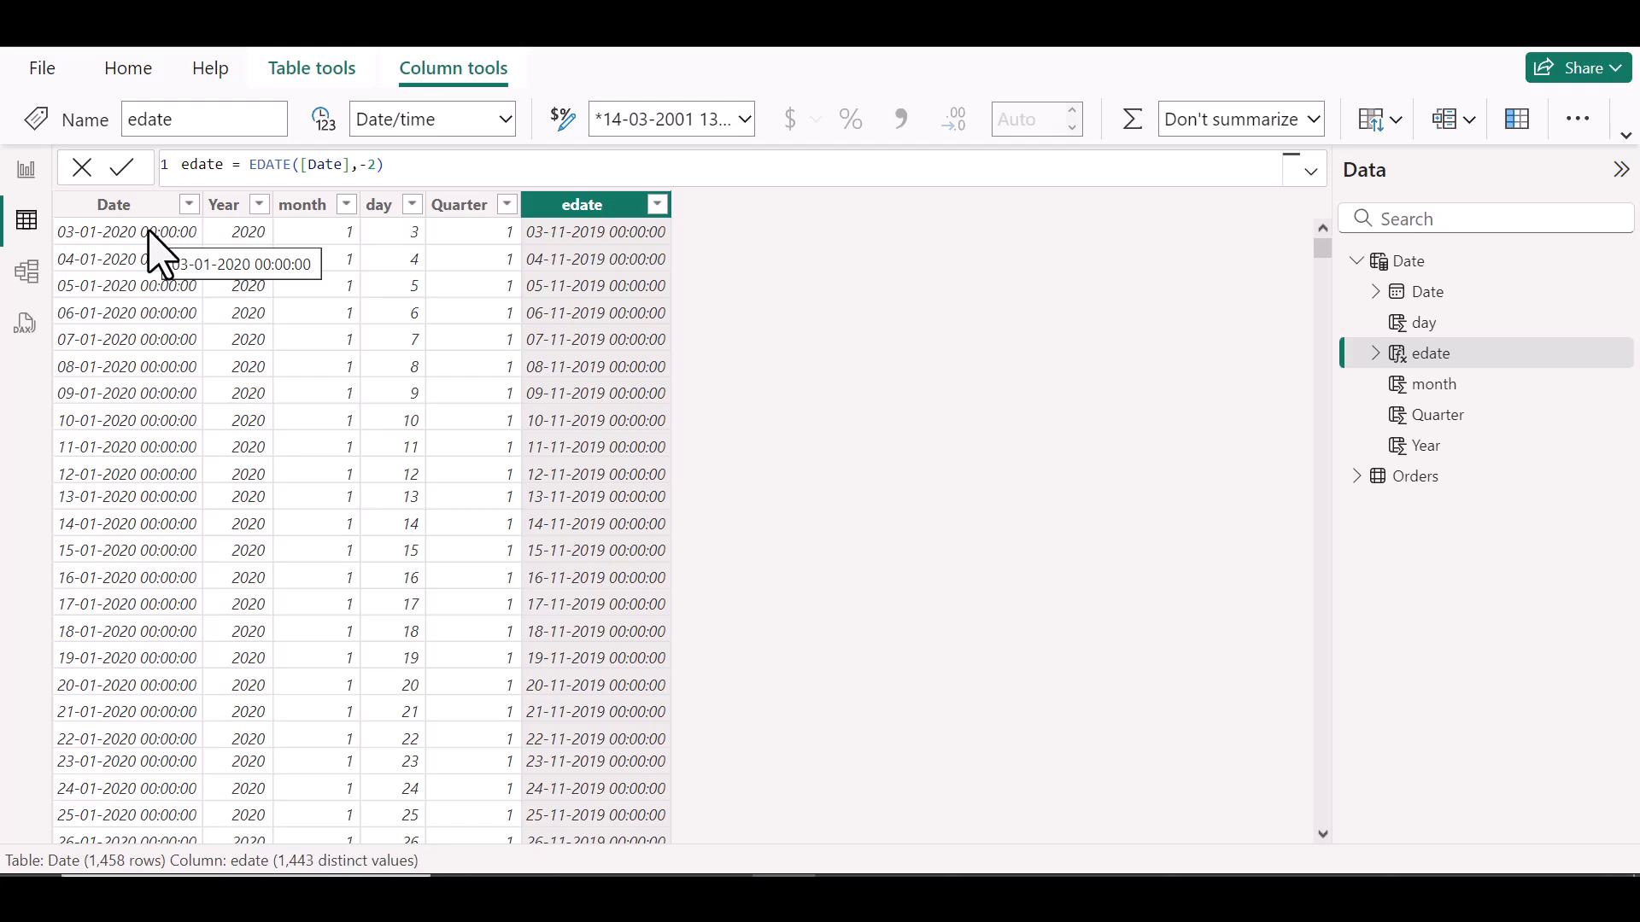
- Add a calculated column to the Date table with the formula Eomonth = EOMONTH([Date],0)
click(811, 530)
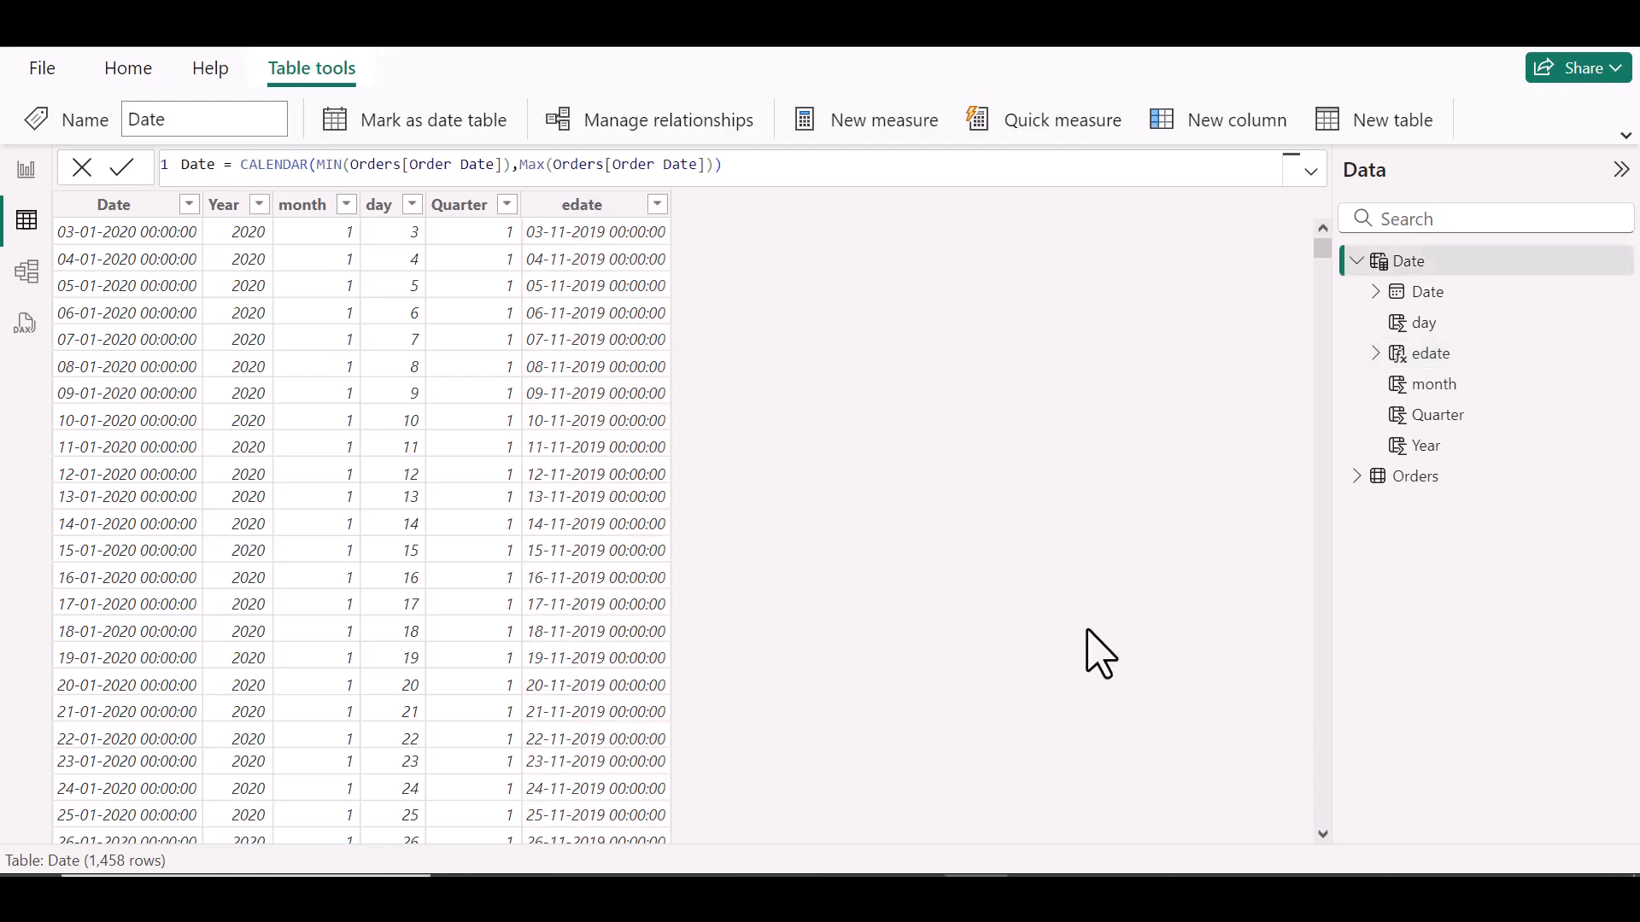
click(1193, 126)
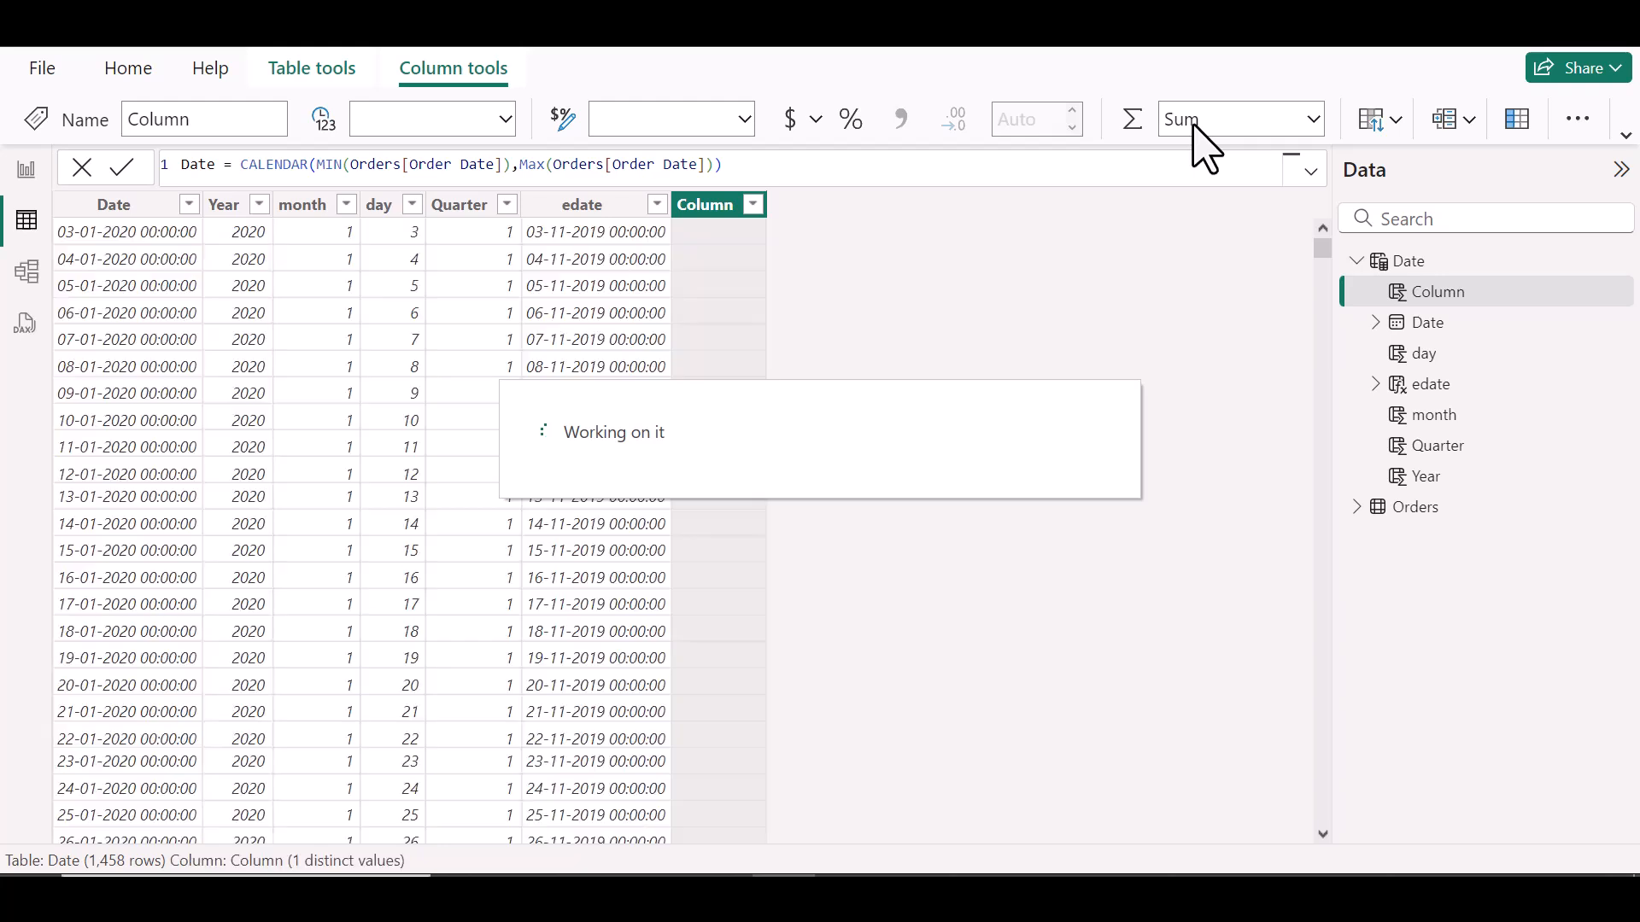
text(Eomot)
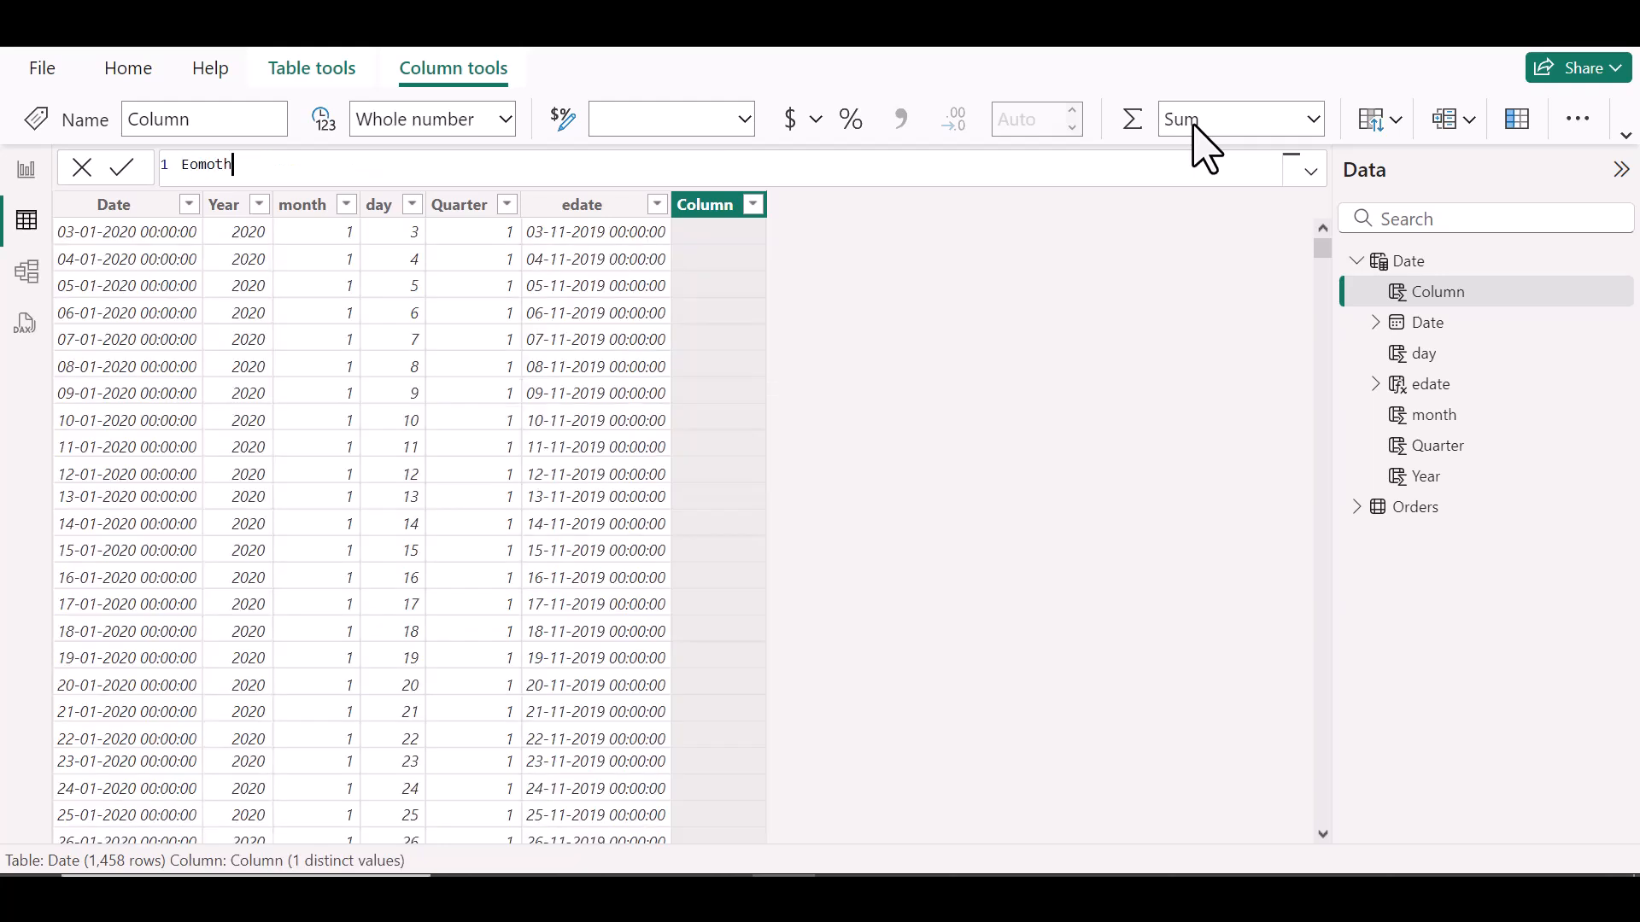
key(BackSpace)
key(BackSpace)
text(onth=Eom)
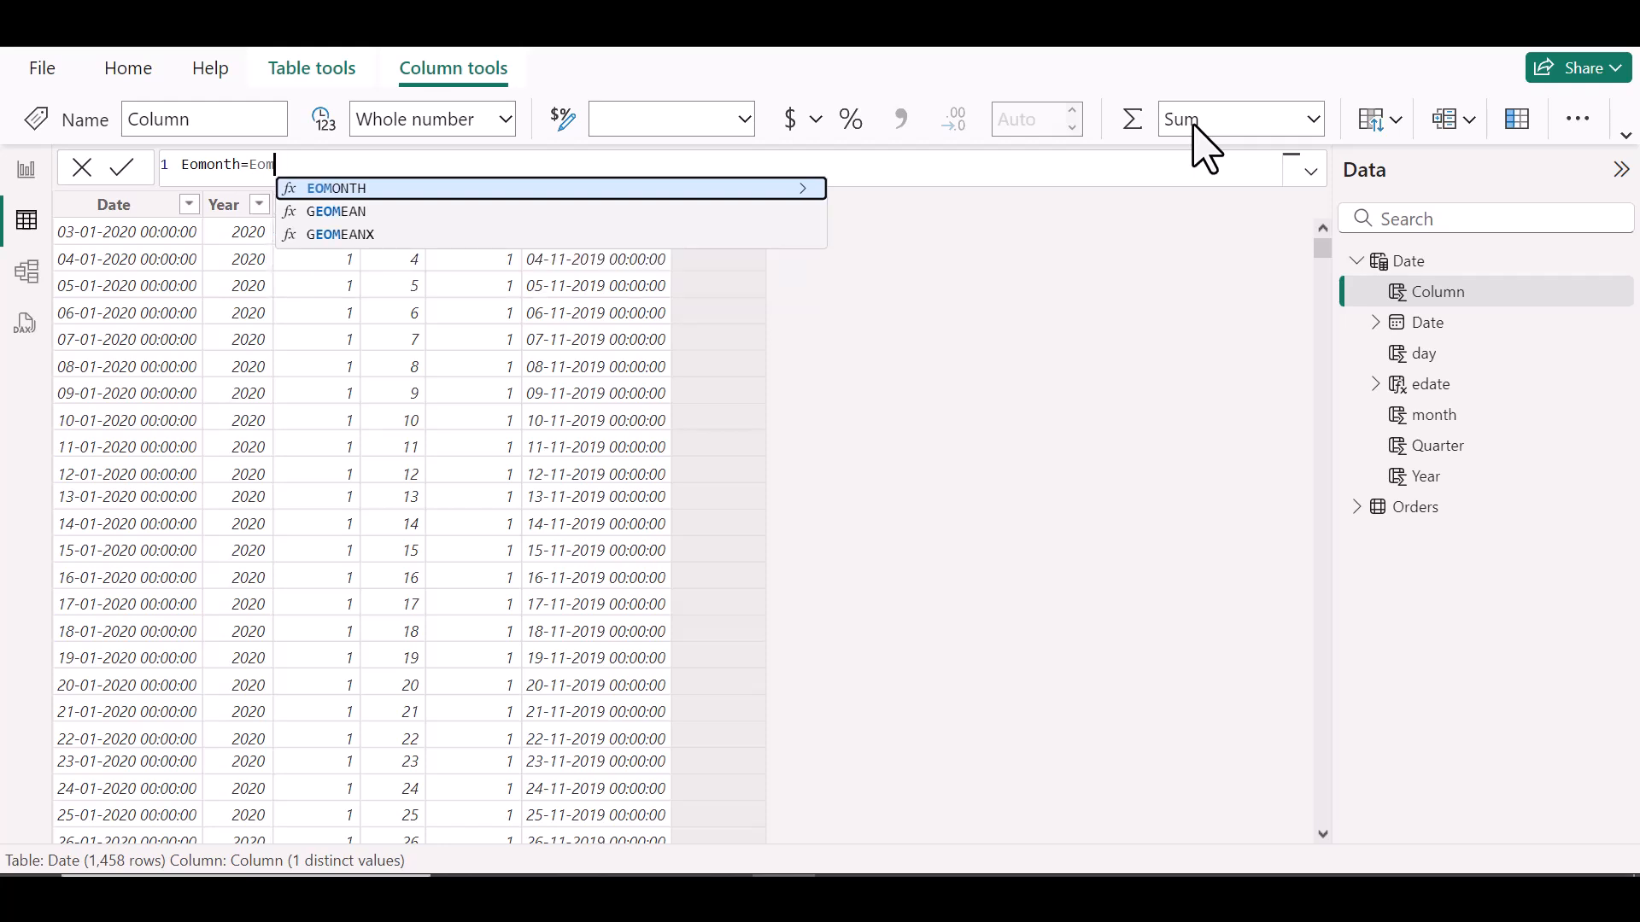
key(Tab)
text([date)
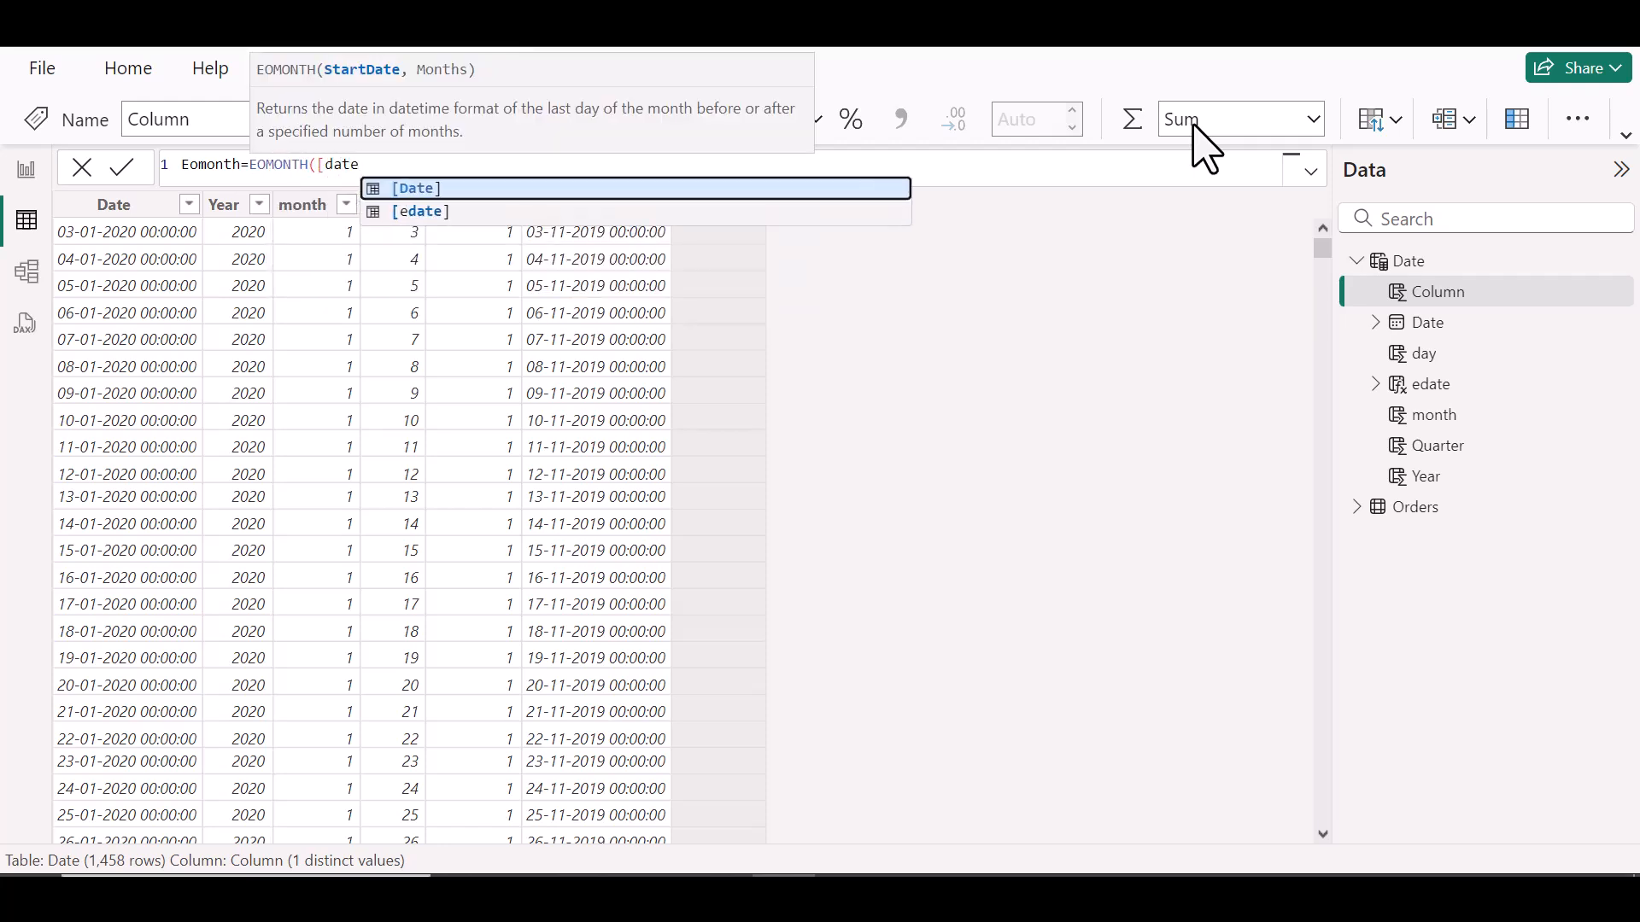
key(Tab)
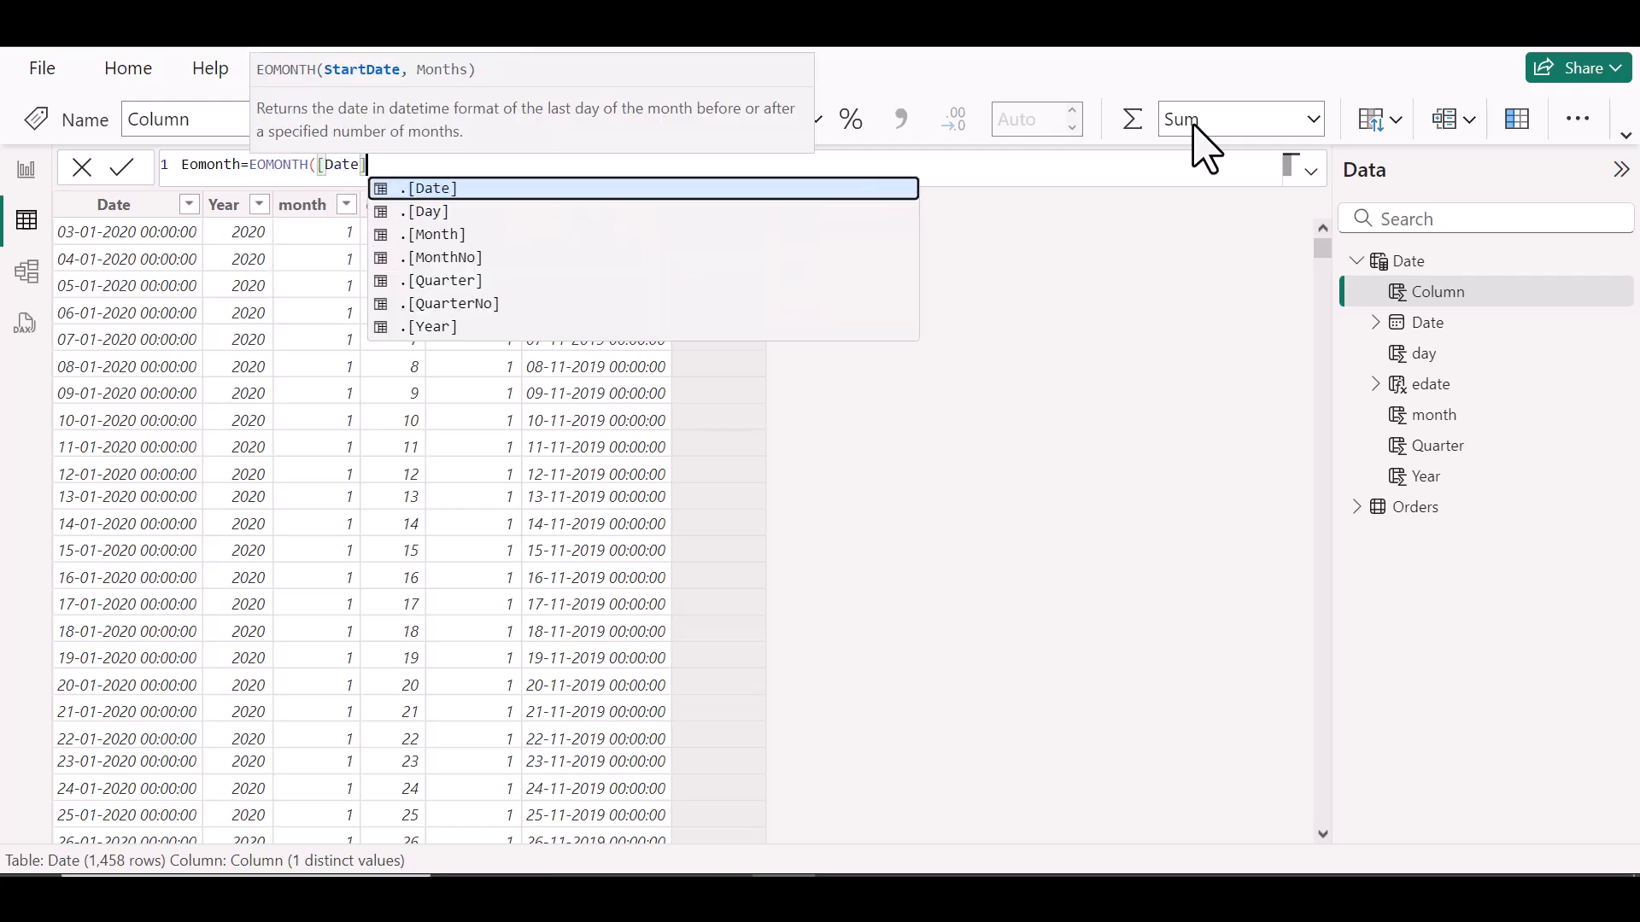
text(,)
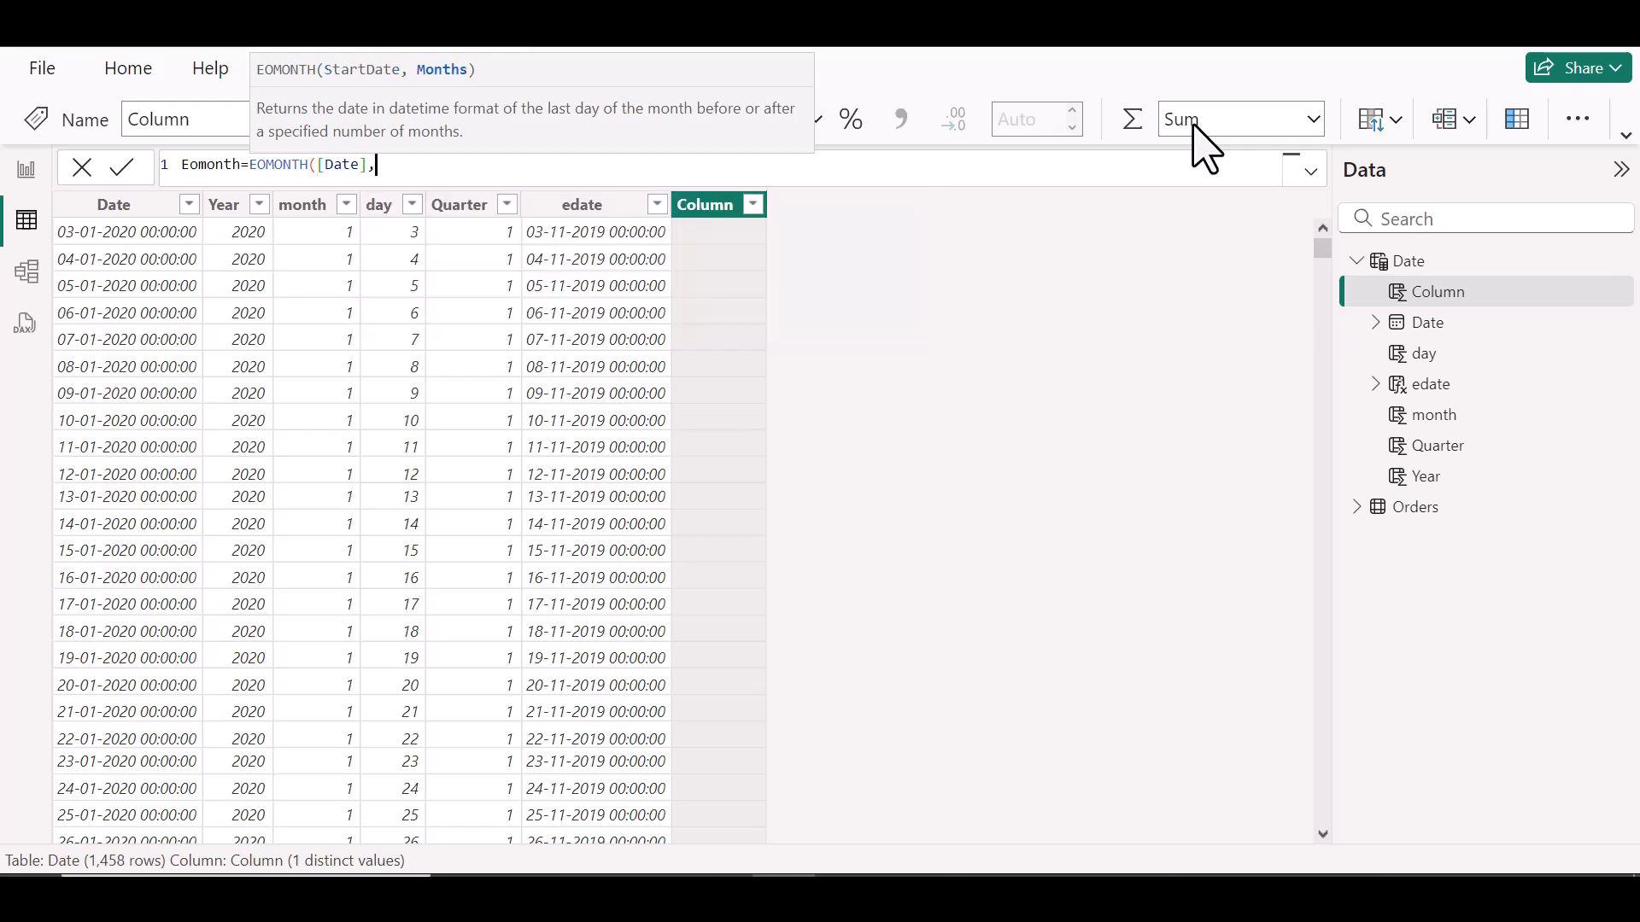
text(0))
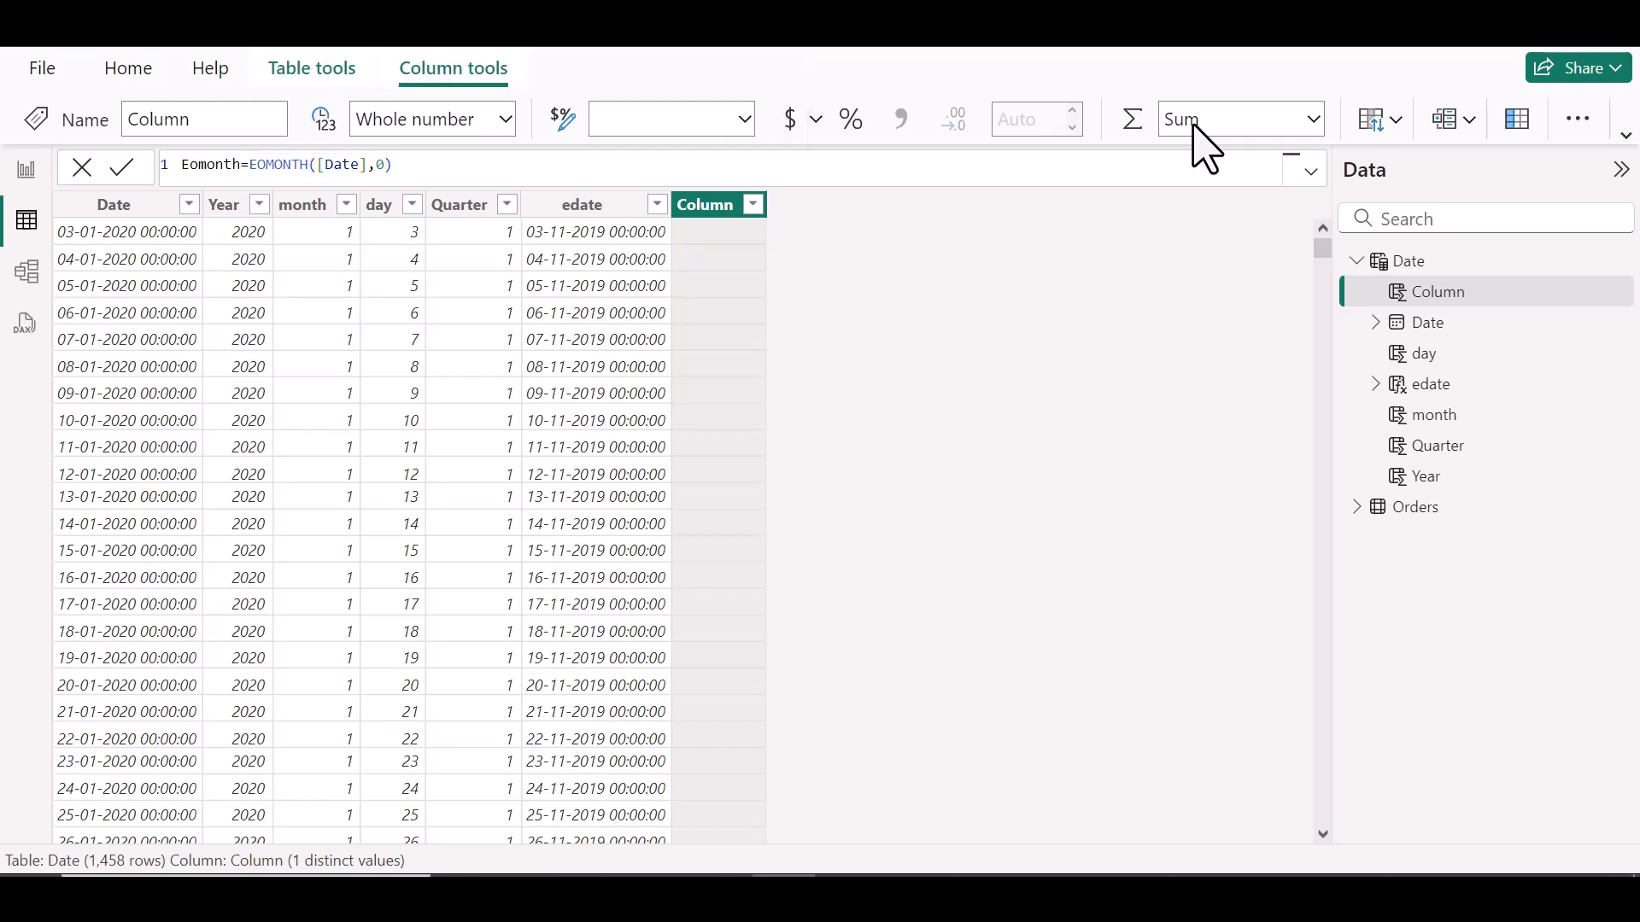
key(Return)
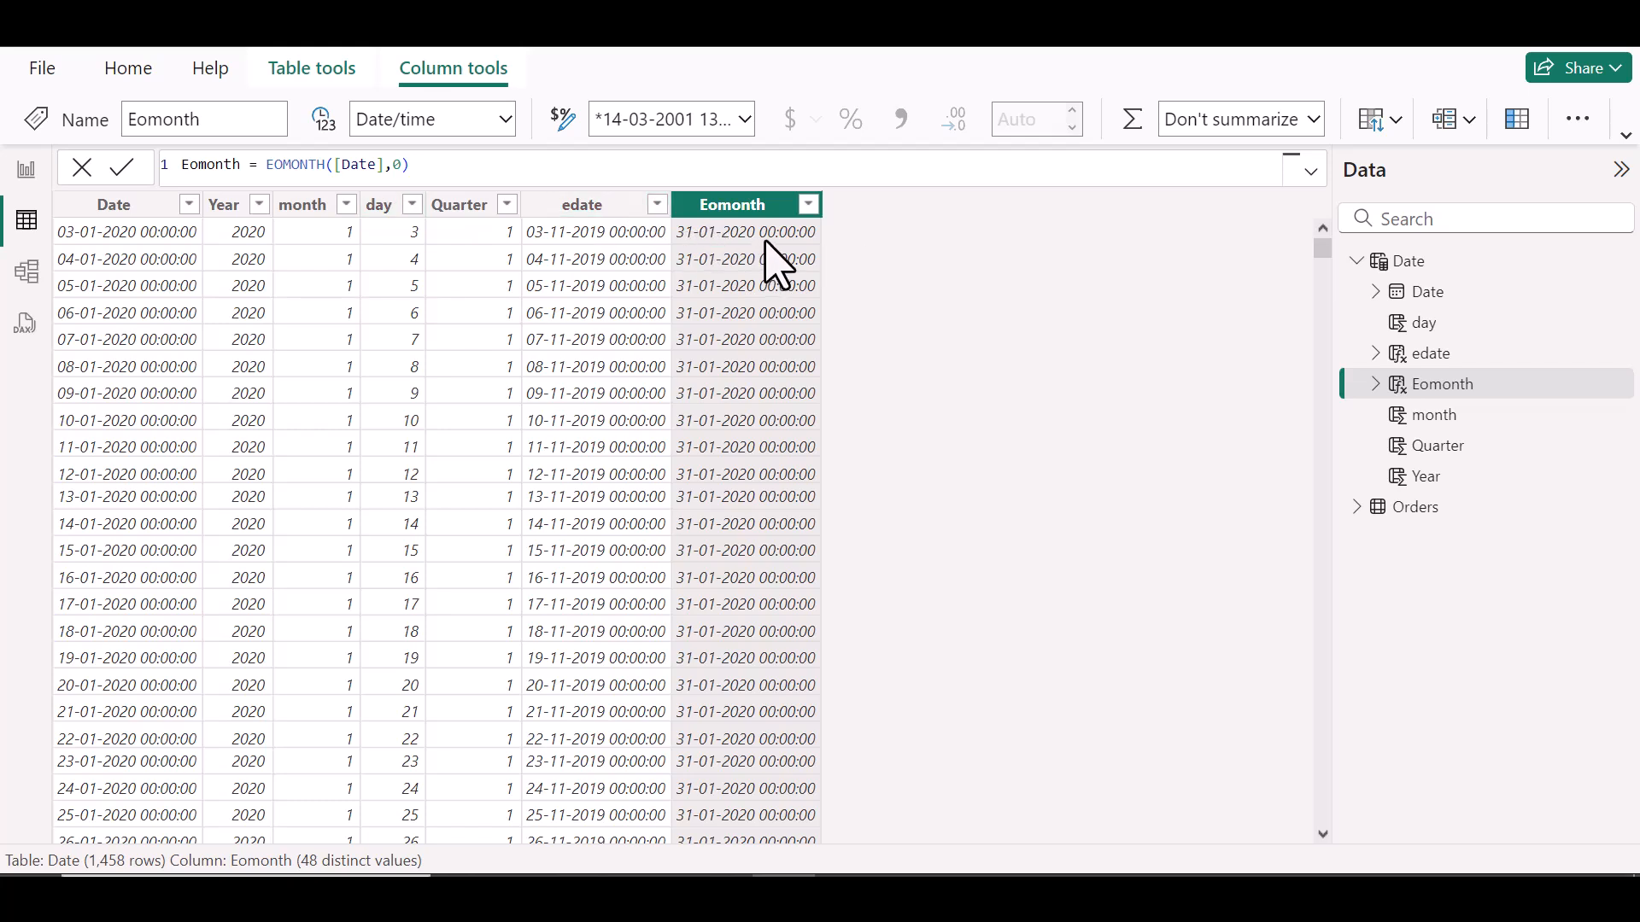
- Change the month offset in the Eomonth column's formula to 2
click(402, 168)
key(BackSpace)
text(2)
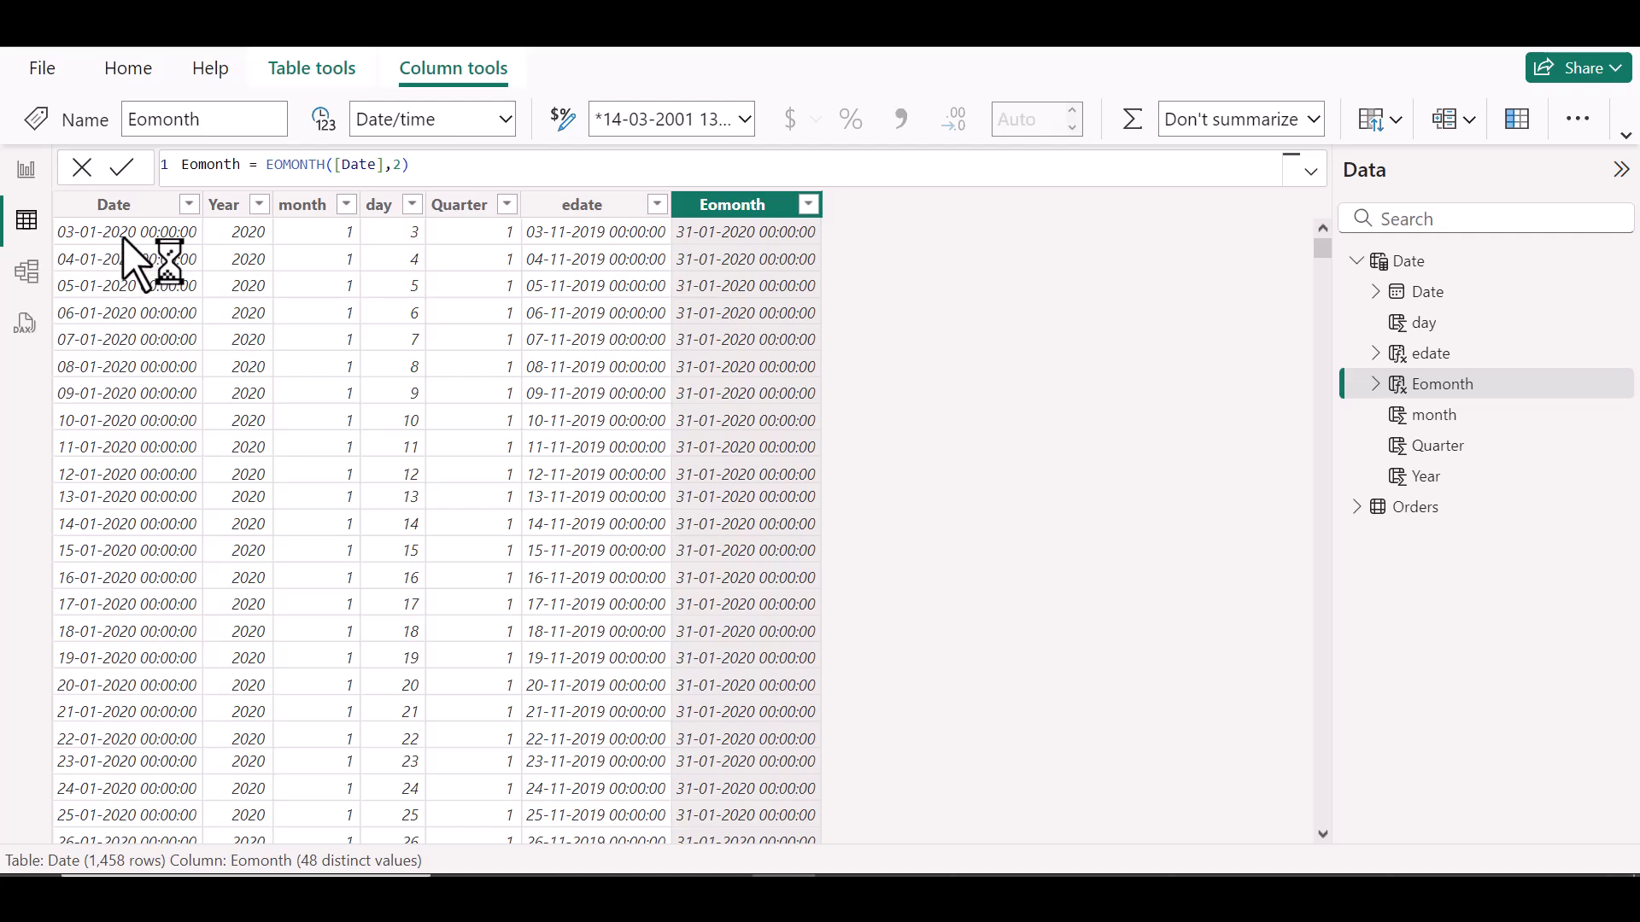
key(Return)
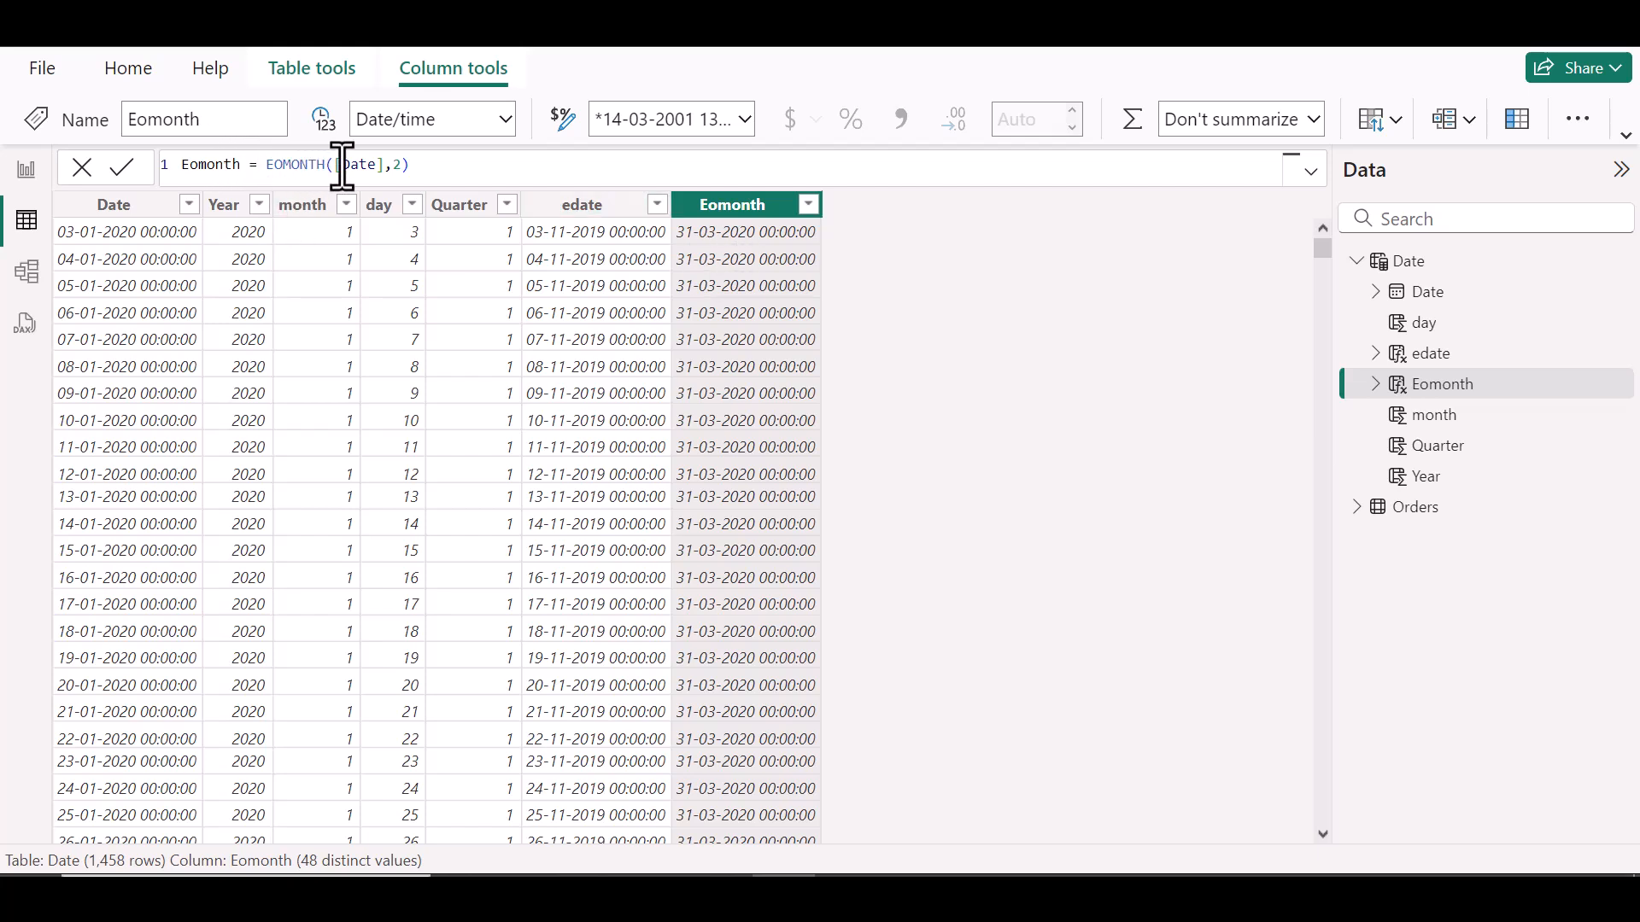
- Make the Eomonth column return the previous month's end with the formula Eomonth = EOMONTH([Date],-1)
click(400, 165)
text(1)
key(Return)
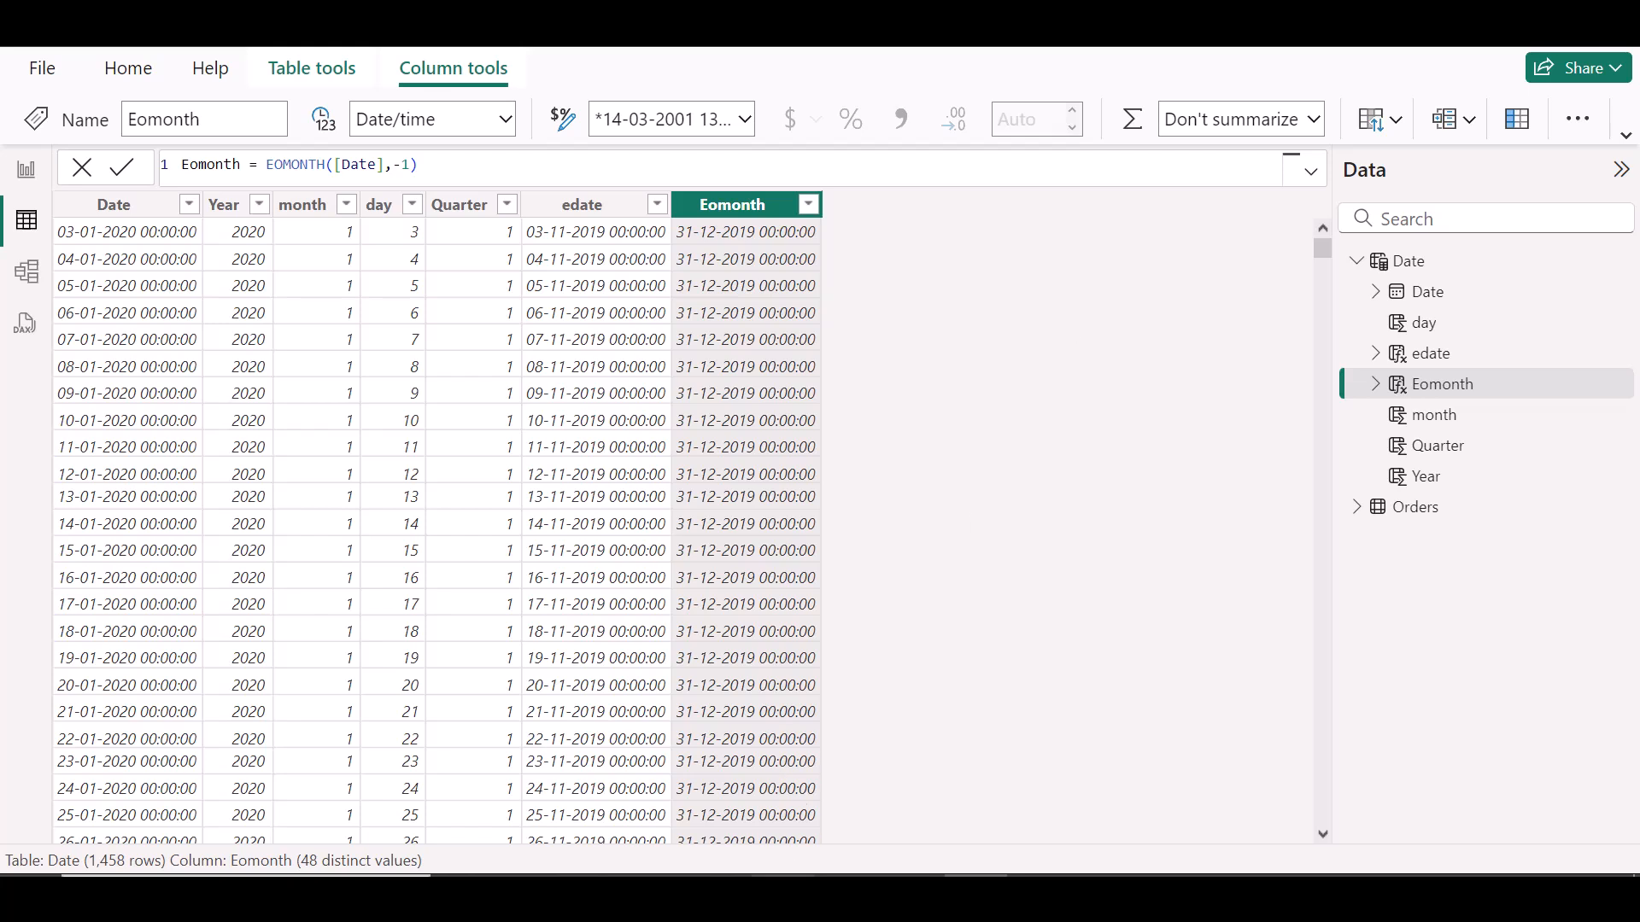
- Switch to the presentation slide with the Date & Time Functions agenda
mouse_move(850, 901)
click(966, 784)
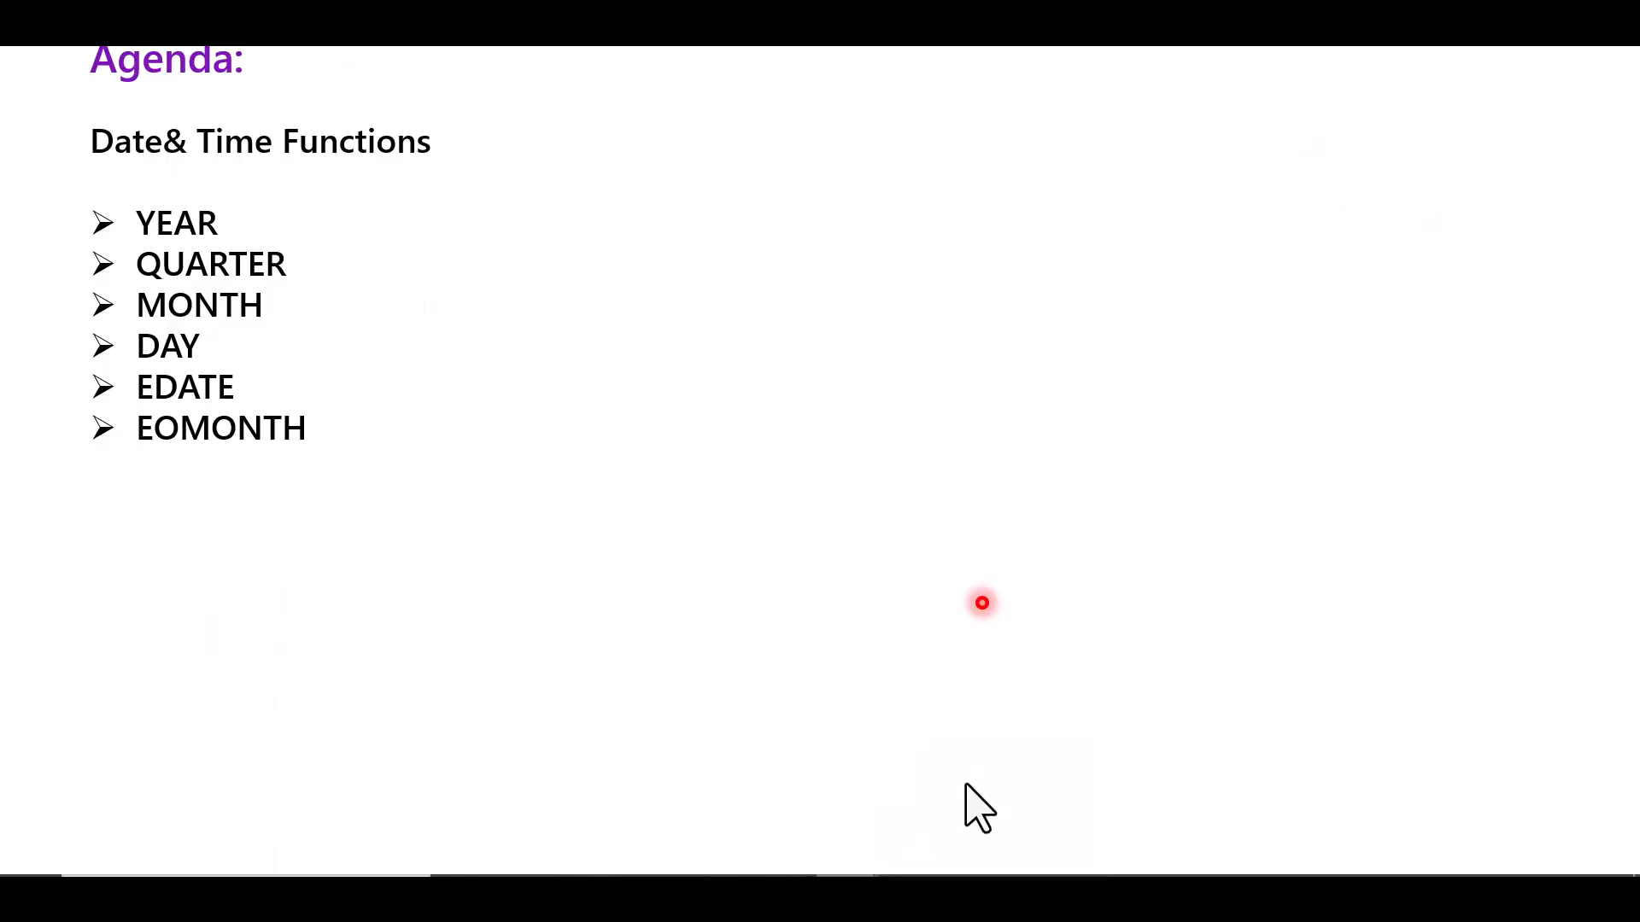